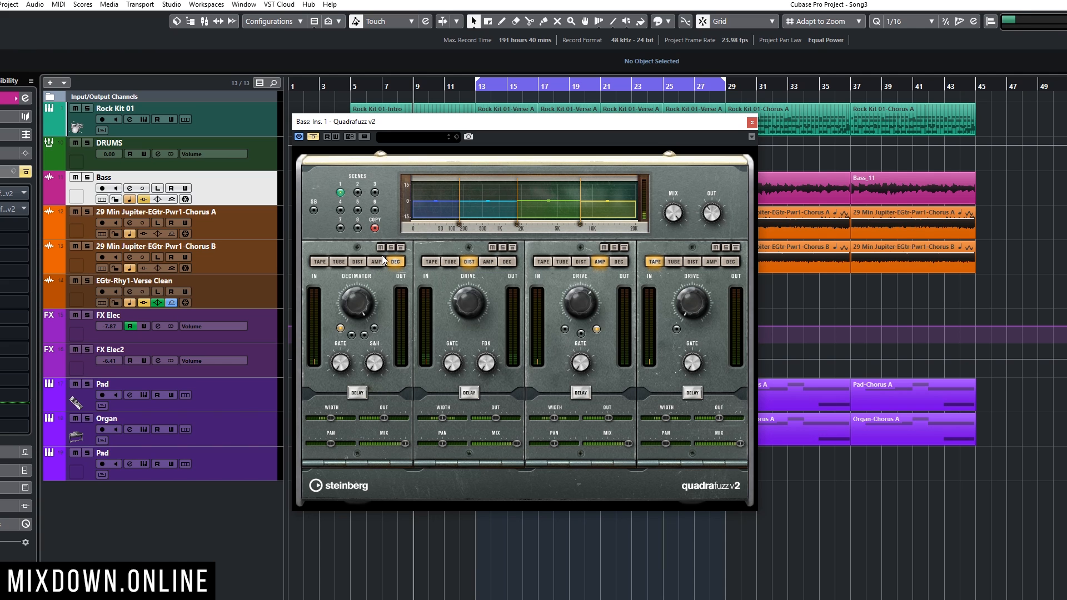
Try the mute, solo and bypass switches on the first frequency band and return the band to its active state.
click(381, 248)
click(391, 248)
click(391, 248)
click(401, 247)
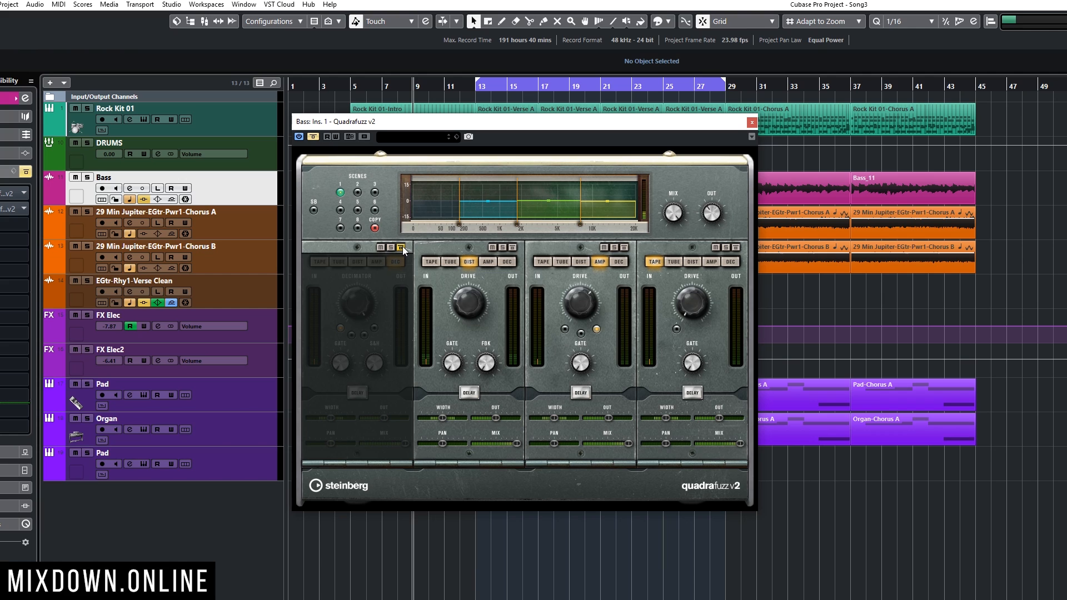
click(403, 247)
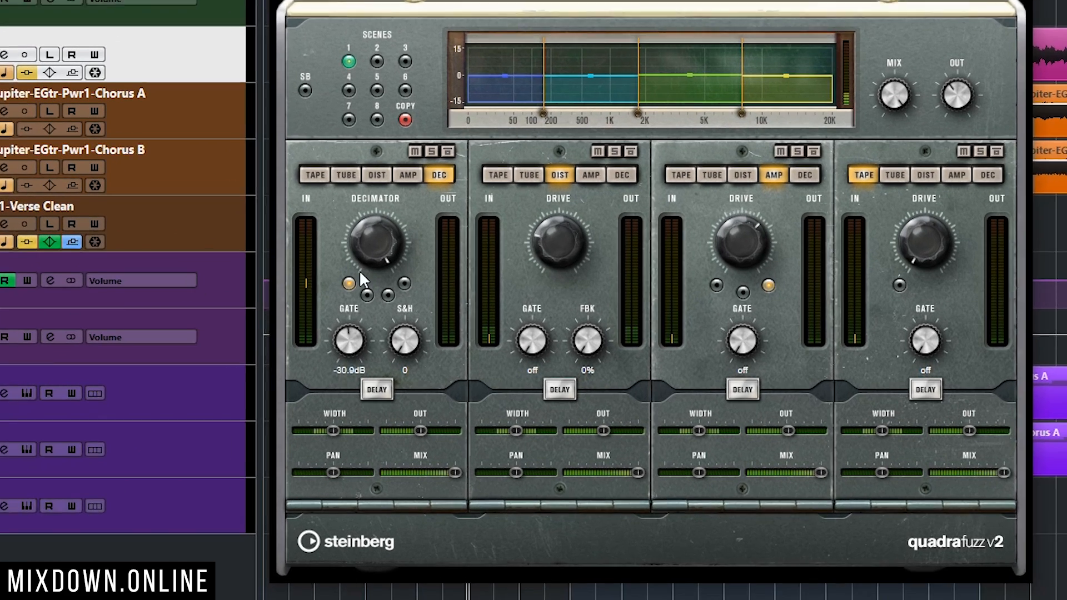
Adjust the first band's Gate threshold up and down, setting it to about -58.8 dB.
drag(349, 338, 364, 365)
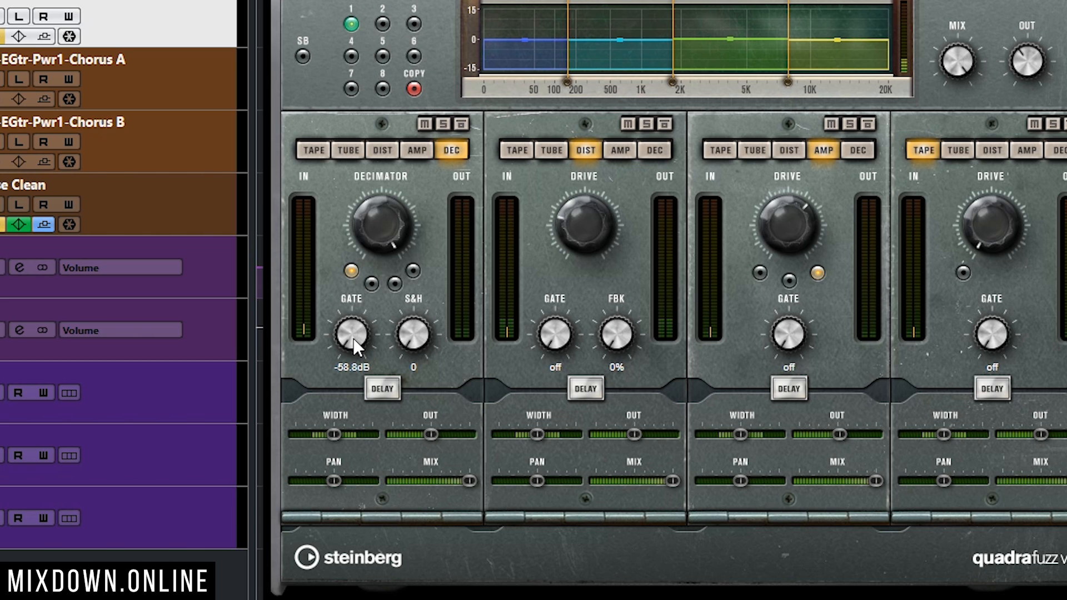
drag(353, 338, 365, 309)
drag(365, 309, 346, 359)
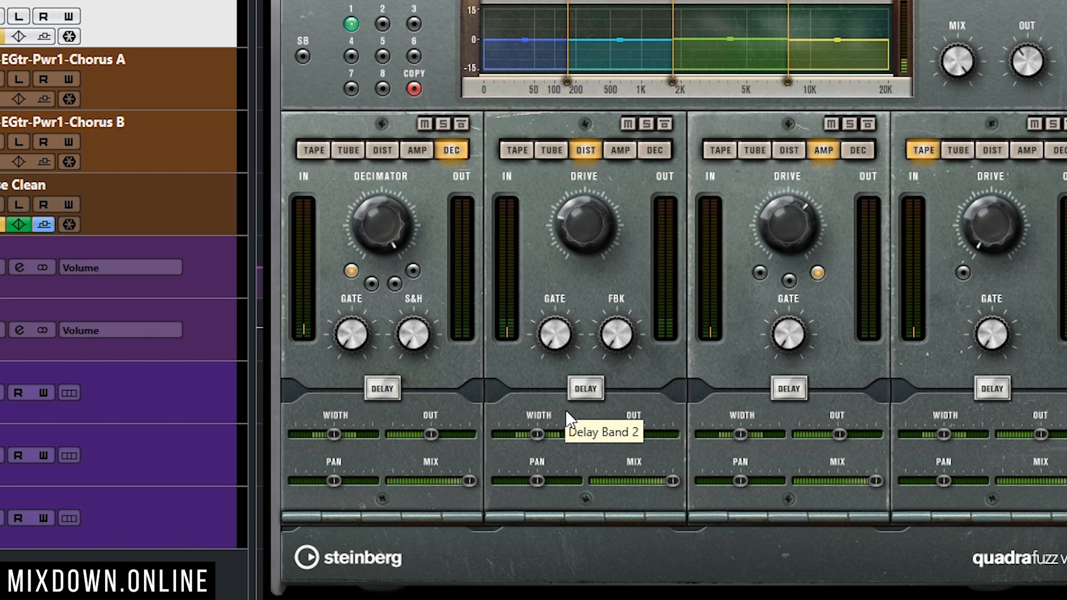
Enable the first band's delay to try its Time and Mix controls, and switch the delay back off.
click(383, 389)
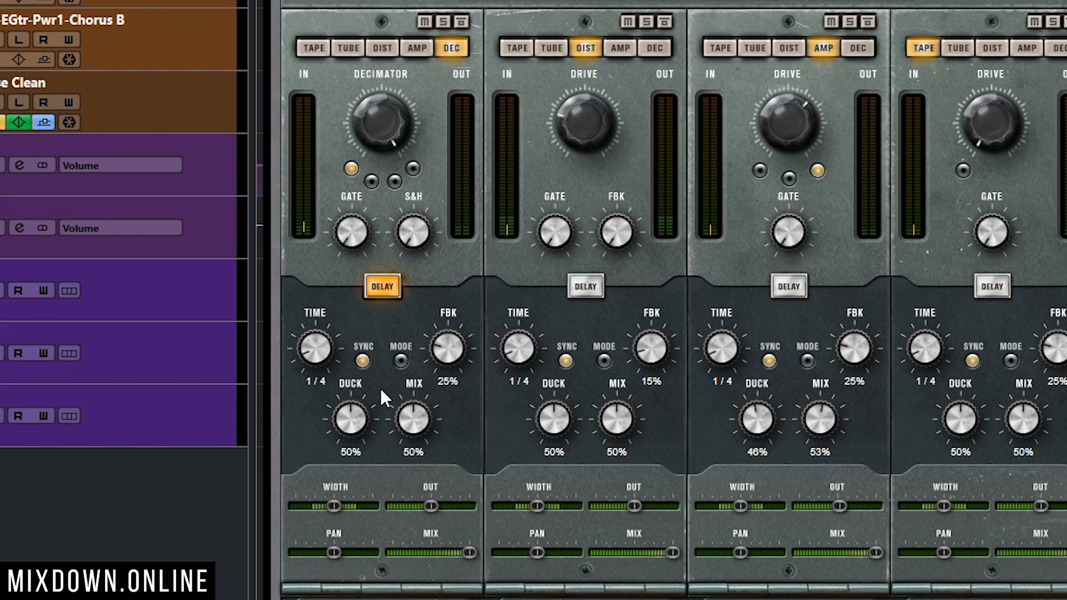
mouse_move(319, 350)
mouse_down()
mouse_move(322, 266)
mouse_move(326, 345)
mouse_up()
drag(408, 413, 407, 406)
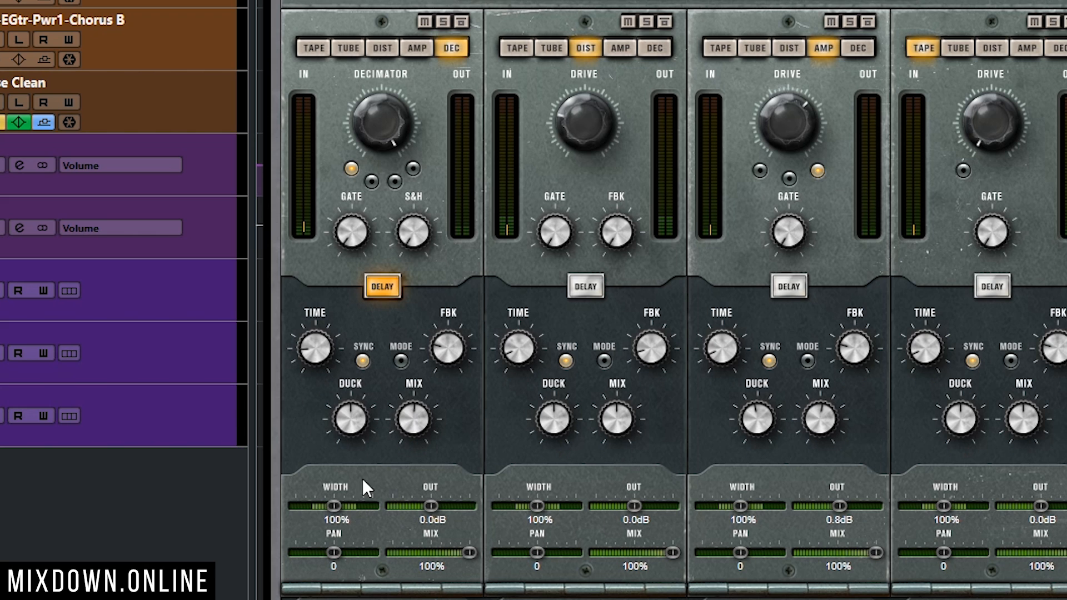
click(399, 289)
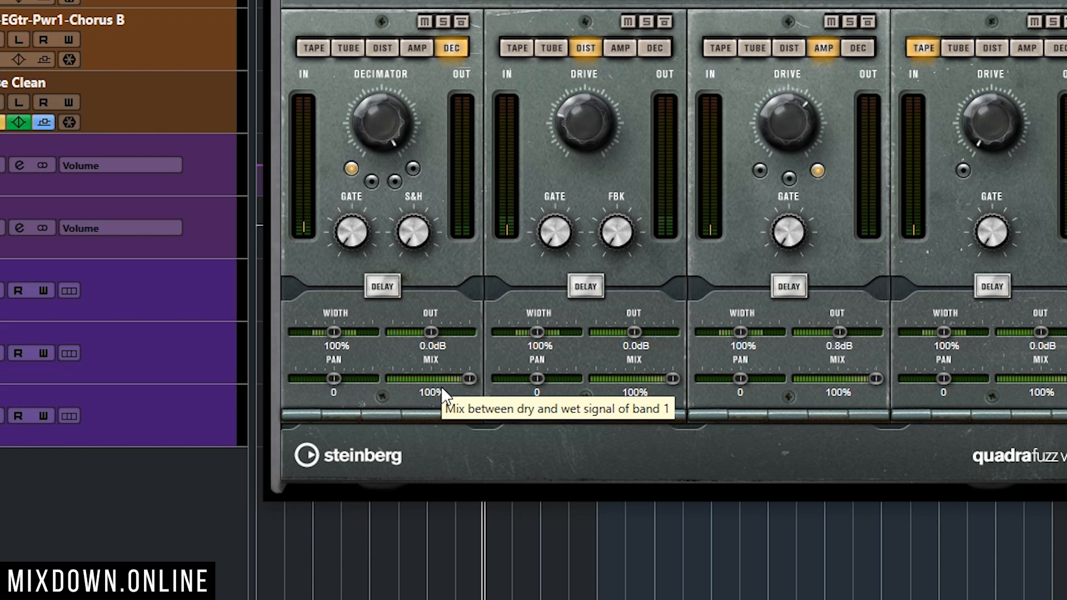
Lower the first band's mix to about 21% and restore 100%, and sweep the overall Mix between 0% and 100%.
drag(468, 382, 387, 381)
drag(483, 373, 386, 376)
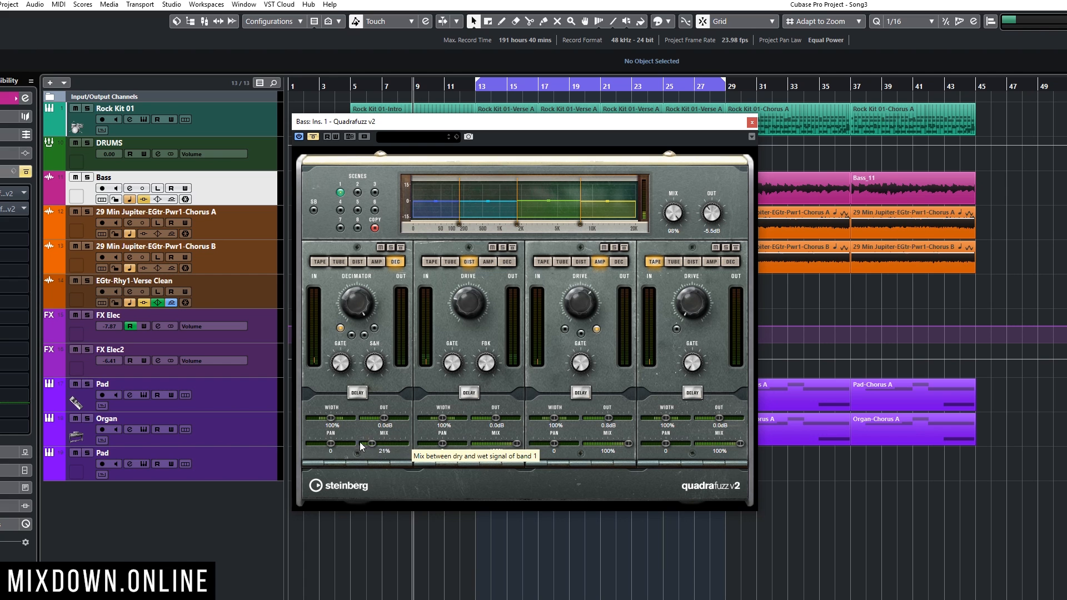
drag(360, 445, 407, 444)
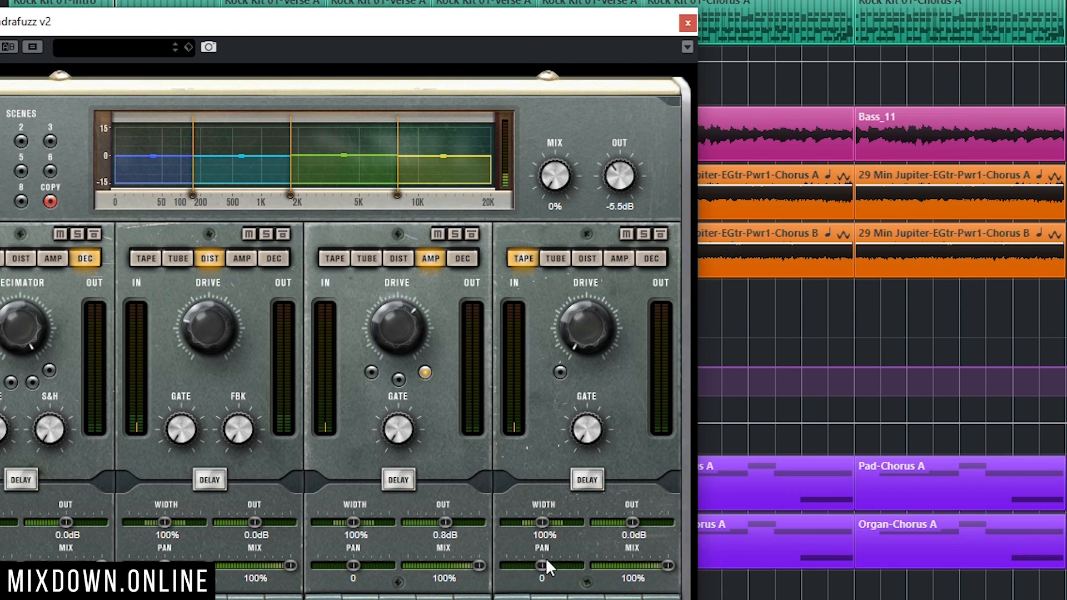
drag(548, 433, 559, 46)
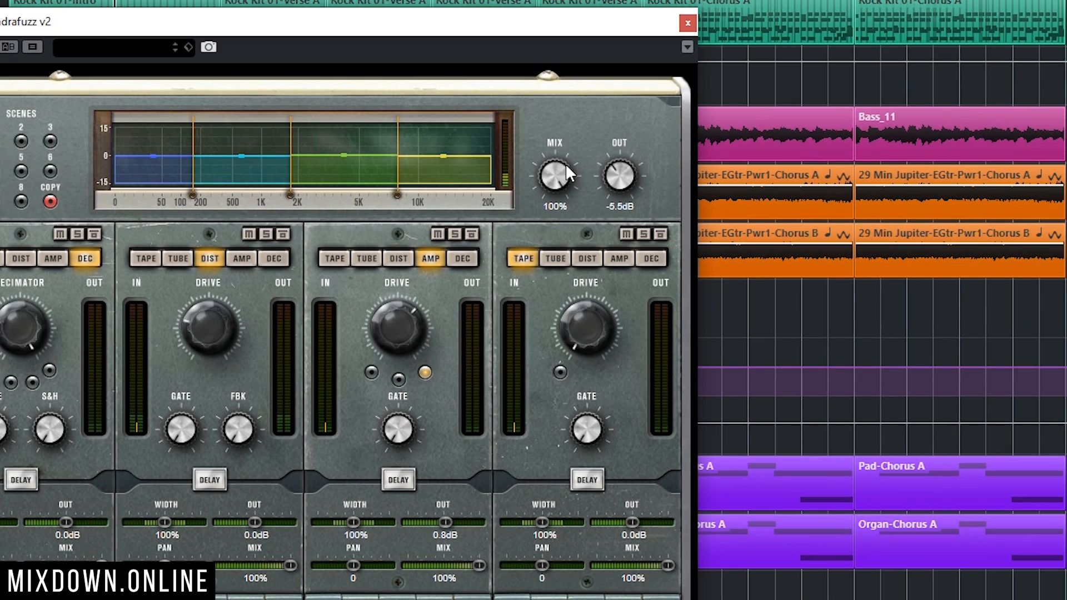
drag(565, 165, 558, 432)
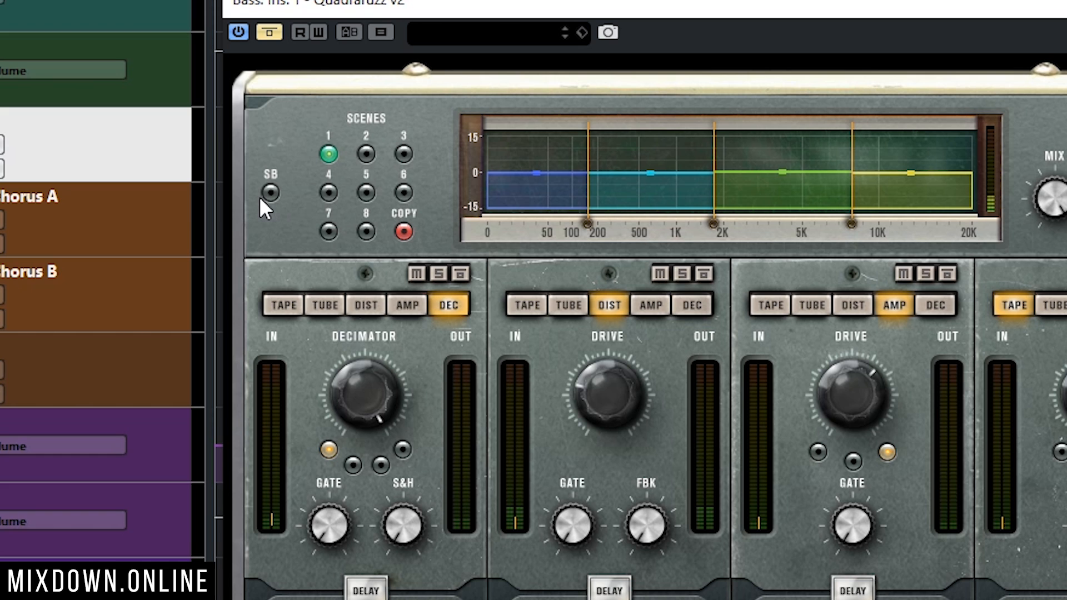
Switch the plug-in to single-band mode and back to multiband mode.
click(270, 193)
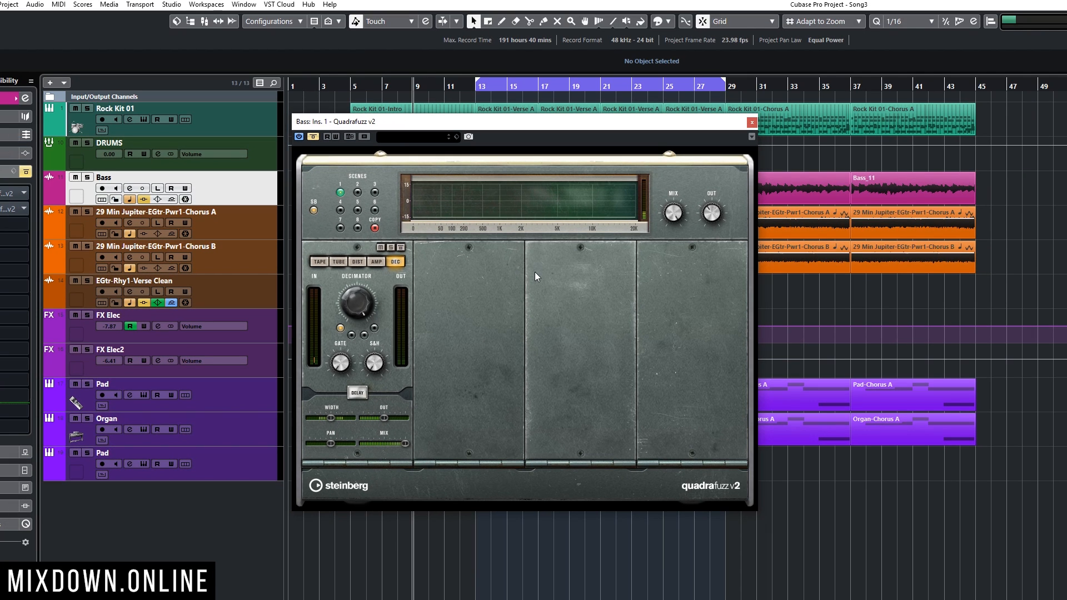
click(315, 211)
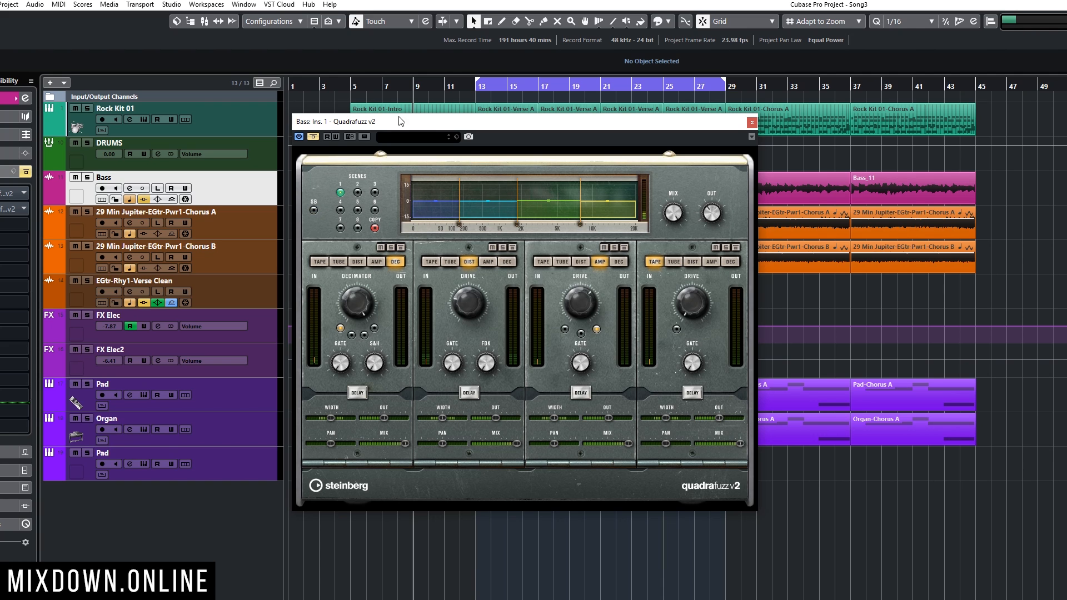
Turn off the bypass of the Bass track's Quadrafuzz v2 and close the plug-in window.
click(313, 137)
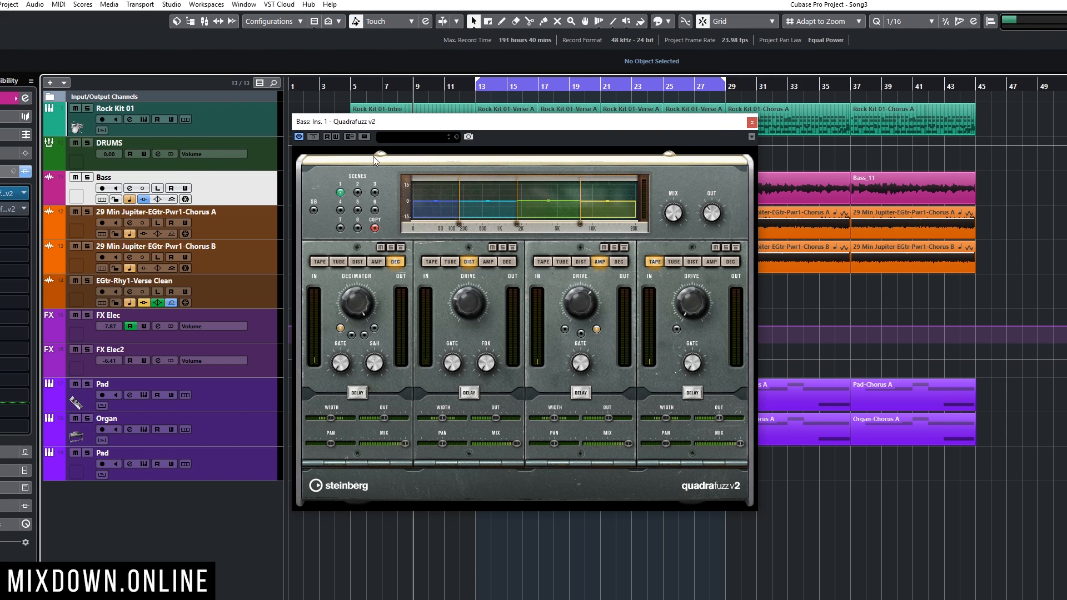
click(753, 122)
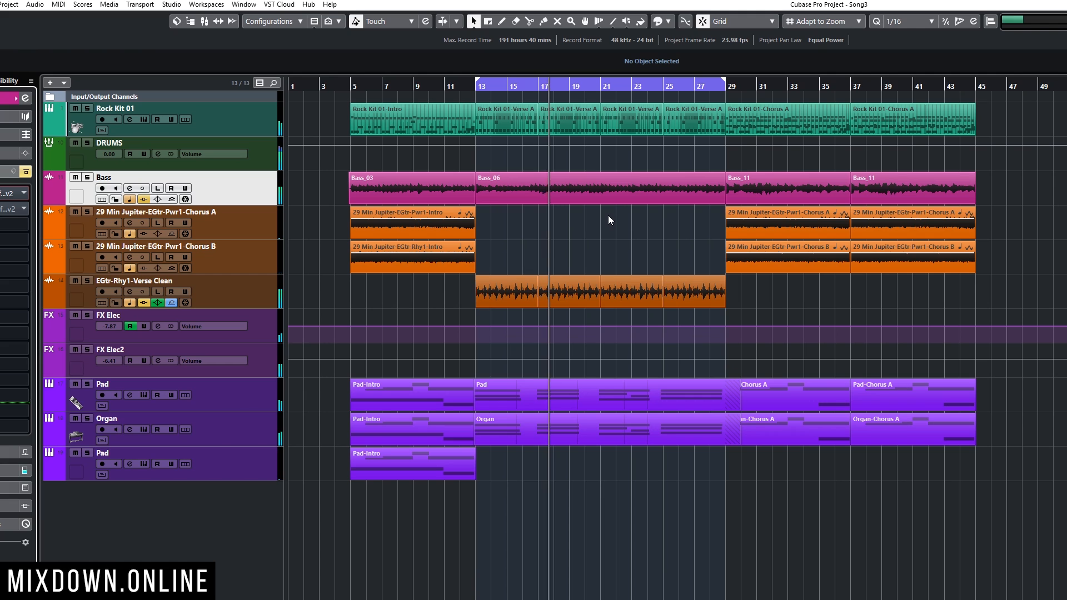
Stop playback, solo the Bass track and place the playhead at bar 13.
key(space)
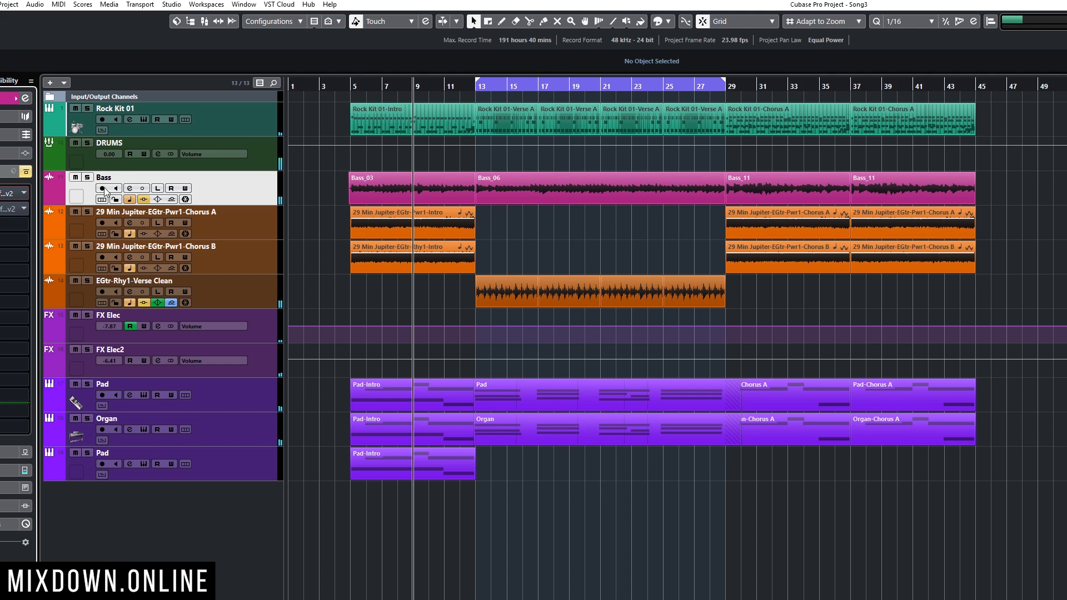
click(87, 177)
click(473, 86)
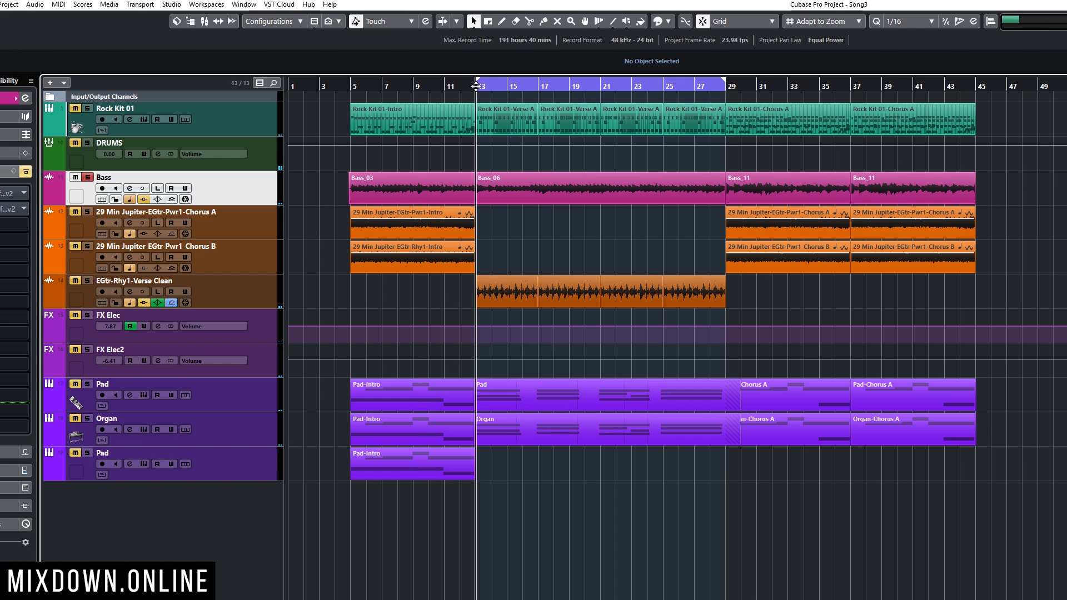
Take the Bass track's first Quadrafuzz v2 insert out of bypass, and open its window to play the soloed bass through it.
click(2, 193)
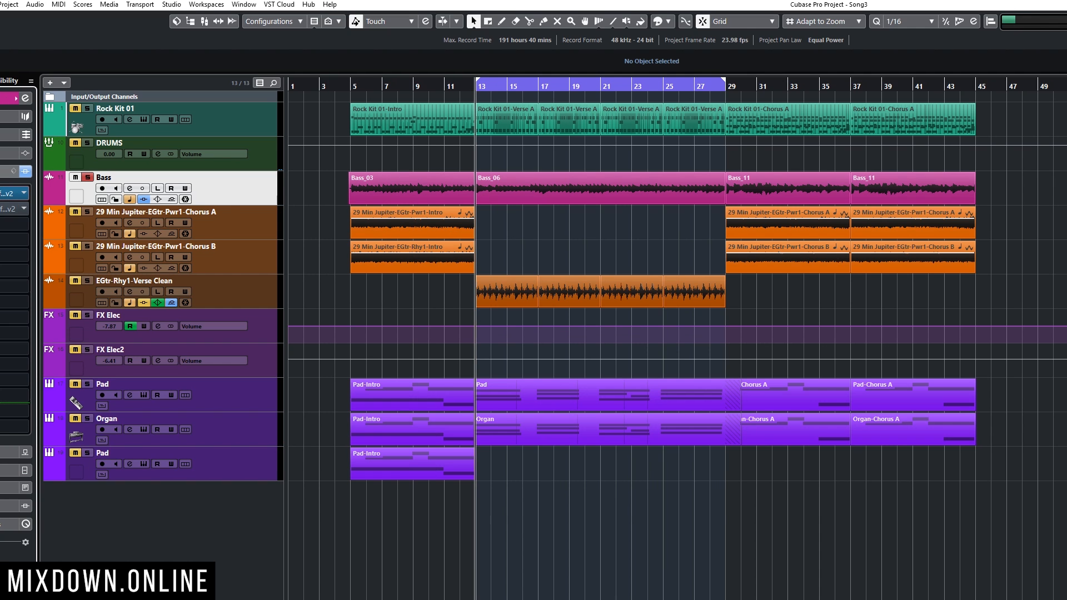
click(11, 194)
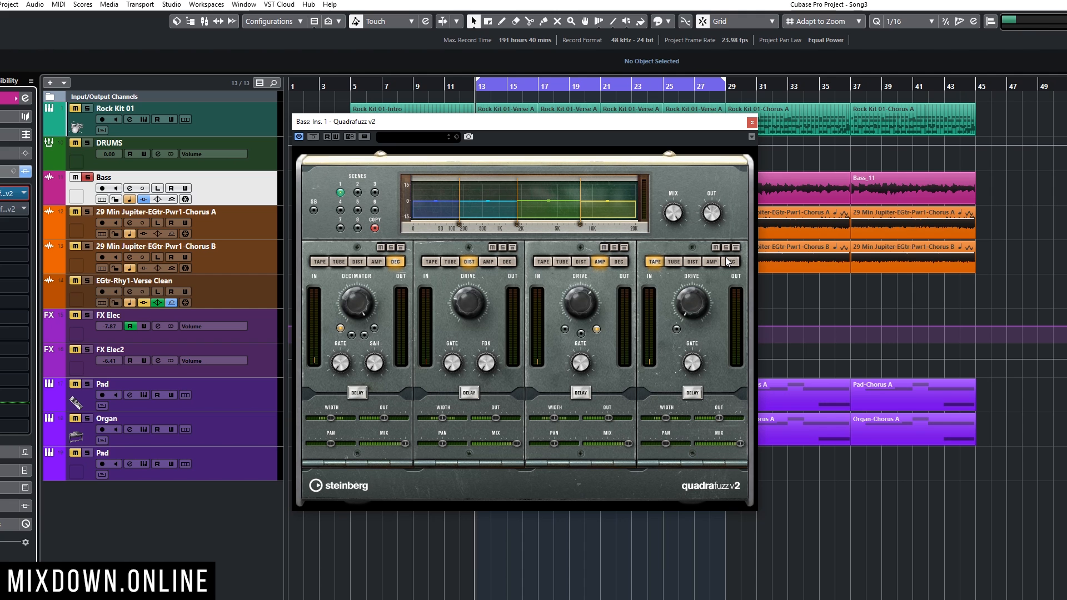
key(space)
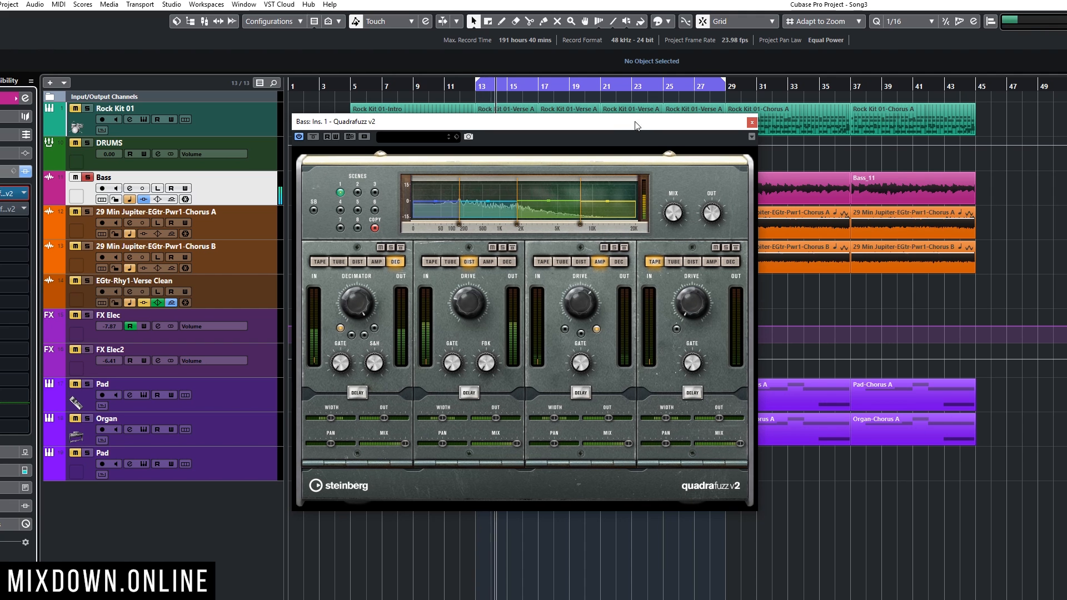
drag(629, 125, 712, 144)
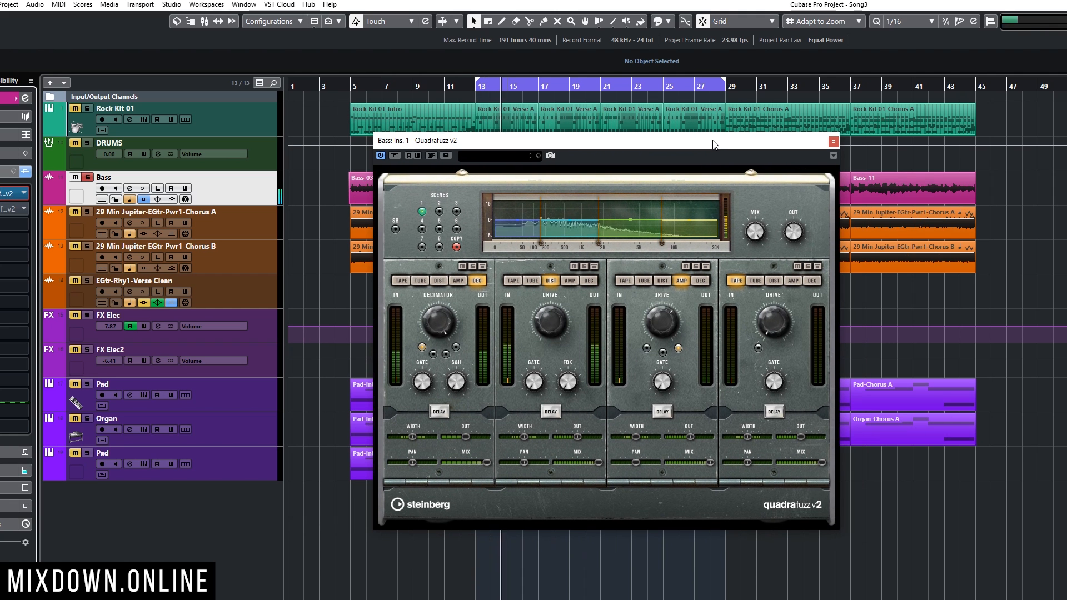
Compare the soloed bass with Quadrafuzz v2 bypassed and active by playing it in both states.
key(space)
click(396, 157)
key(space)
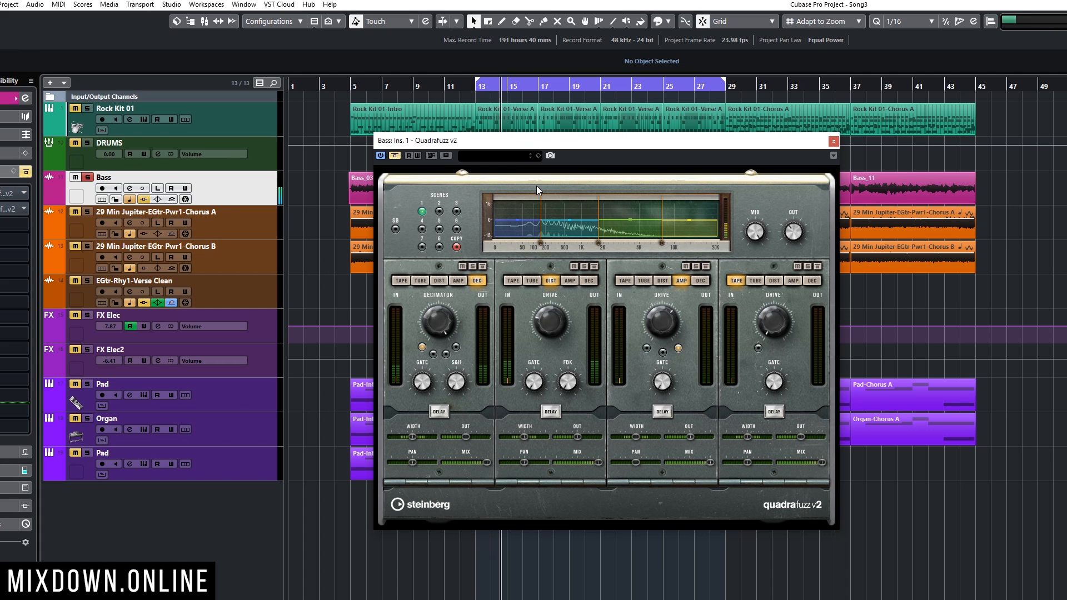
key(space)
click(396, 156)
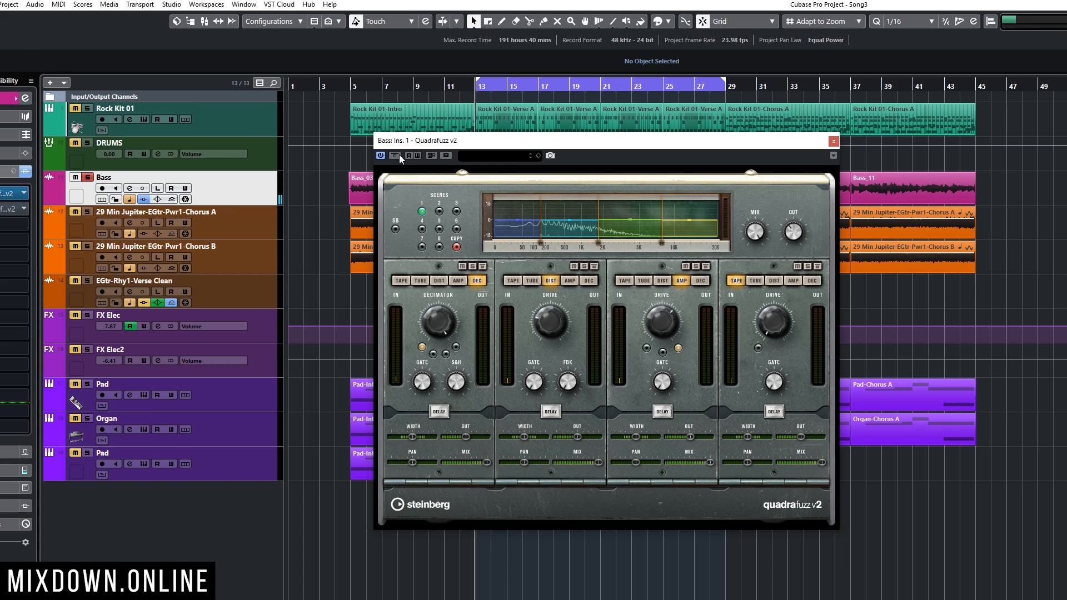
key(space)
Try different Decimator amounts on the first band during playback, soloing the band to hear it and releasing the solo.
drag(441, 318, 438, 400)
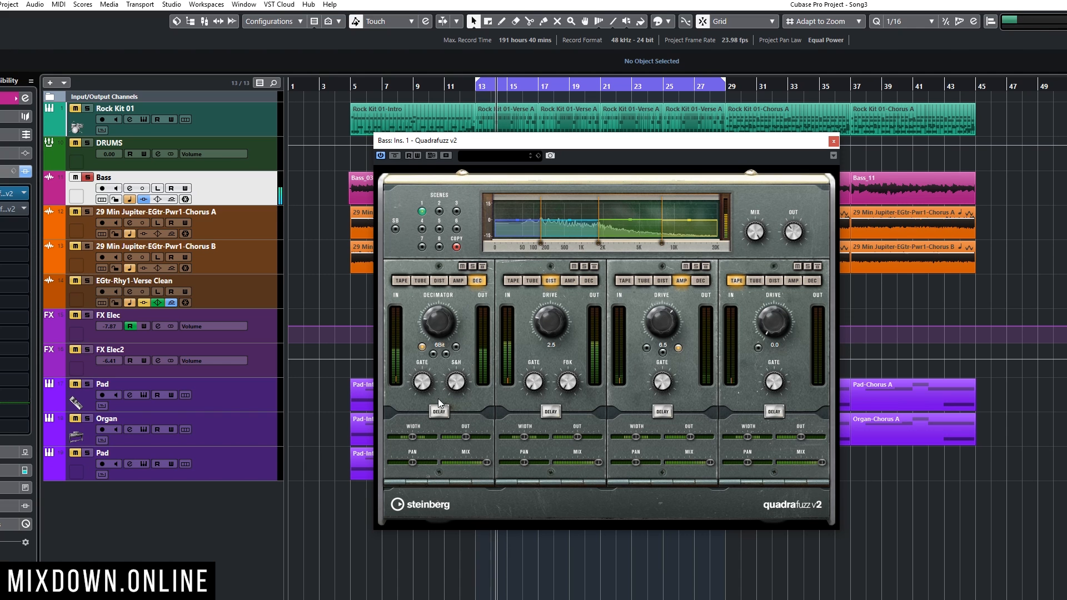
click(472, 267)
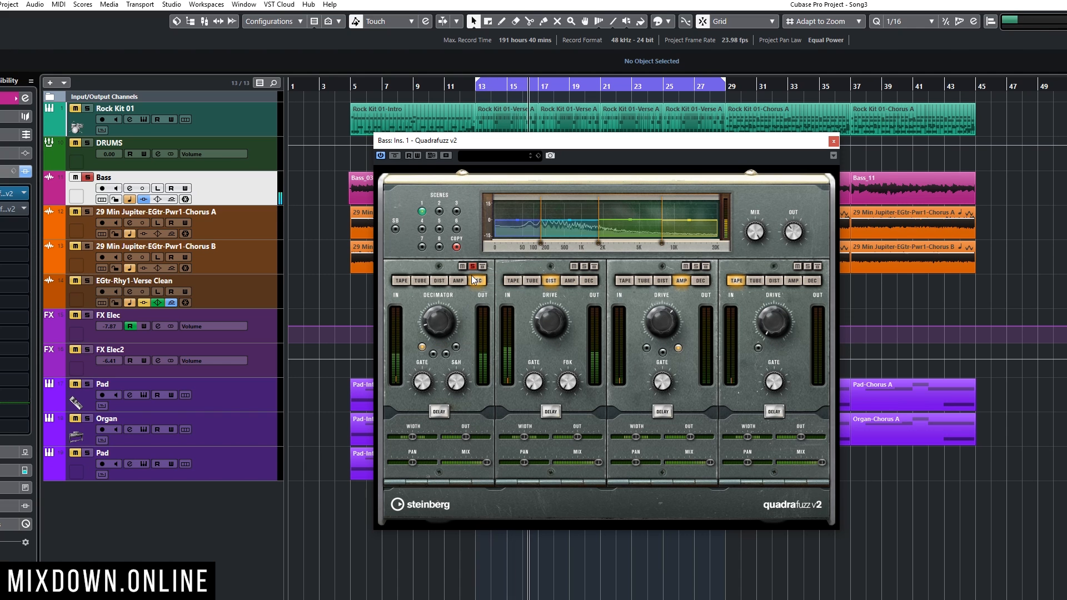
drag(441, 334, 456, 315)
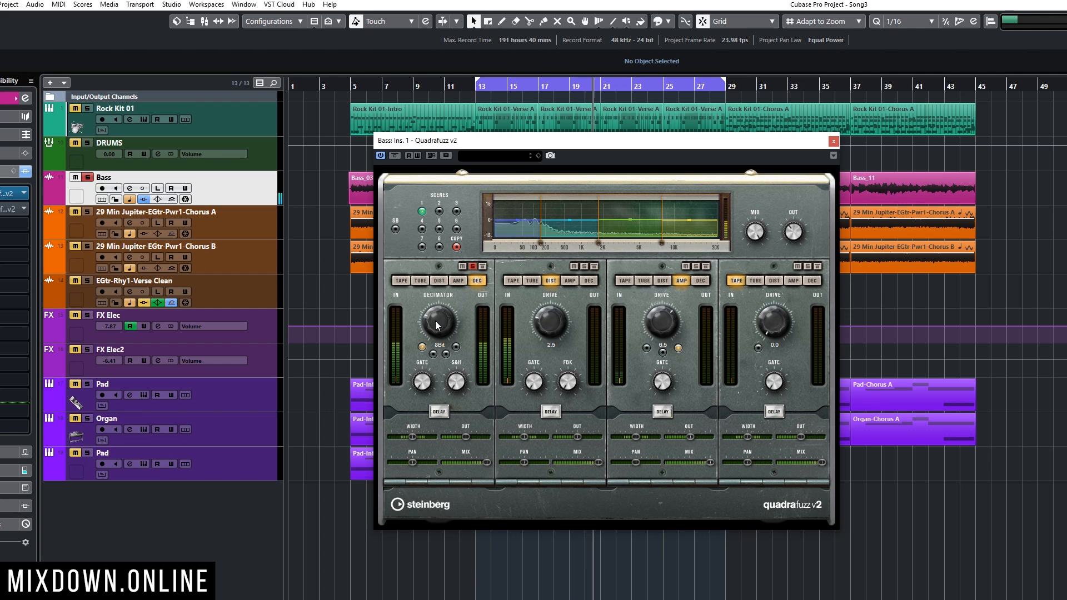
click(472, 266)
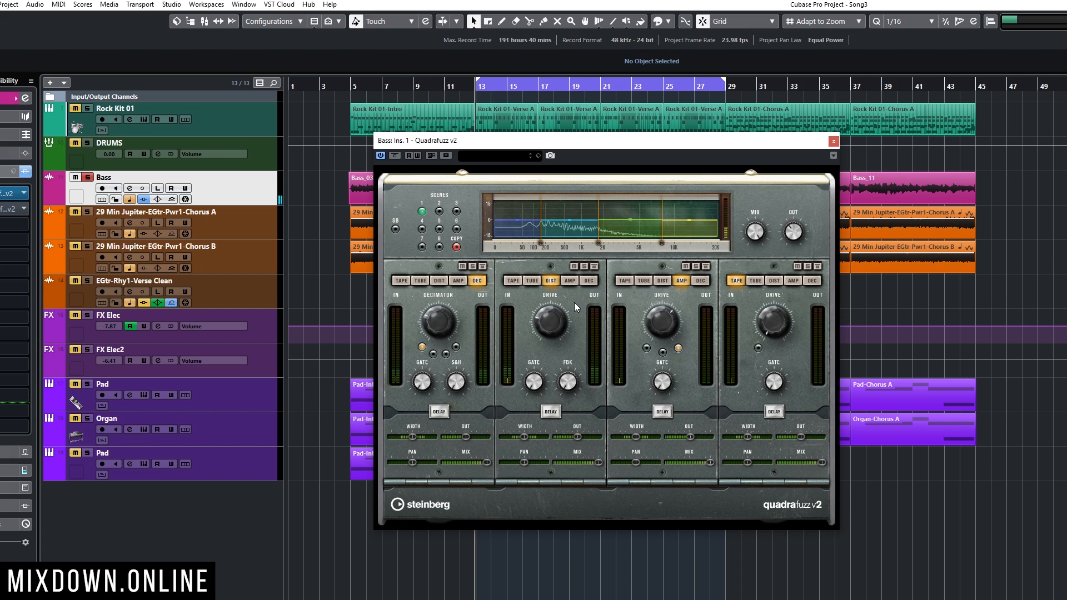
Solo the second and third bands in turn to hear each one's distortion on the bass.
click(576, 266)
click(575, 266)
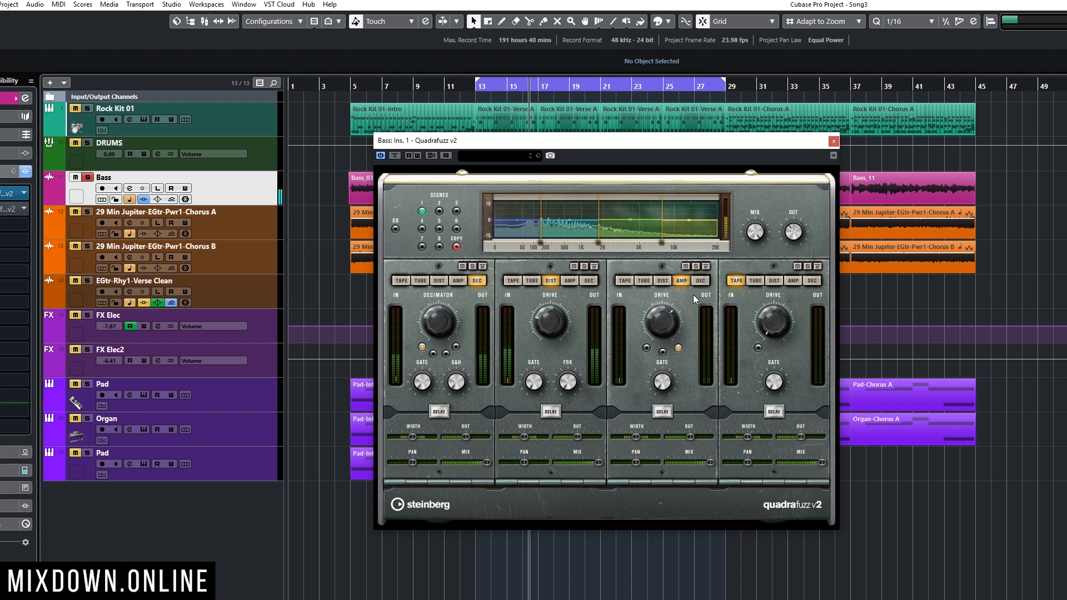
click(696, 267)
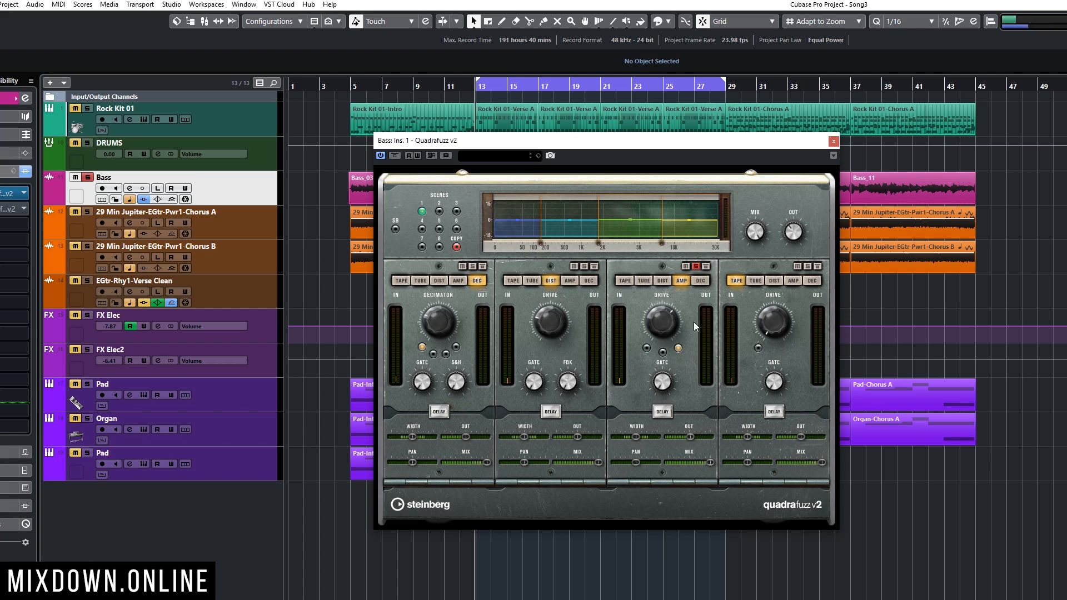
Play the soloed bass with the plug-in bypassed, and reactivate it during playback to compare the sound.
key(space)
key(space)
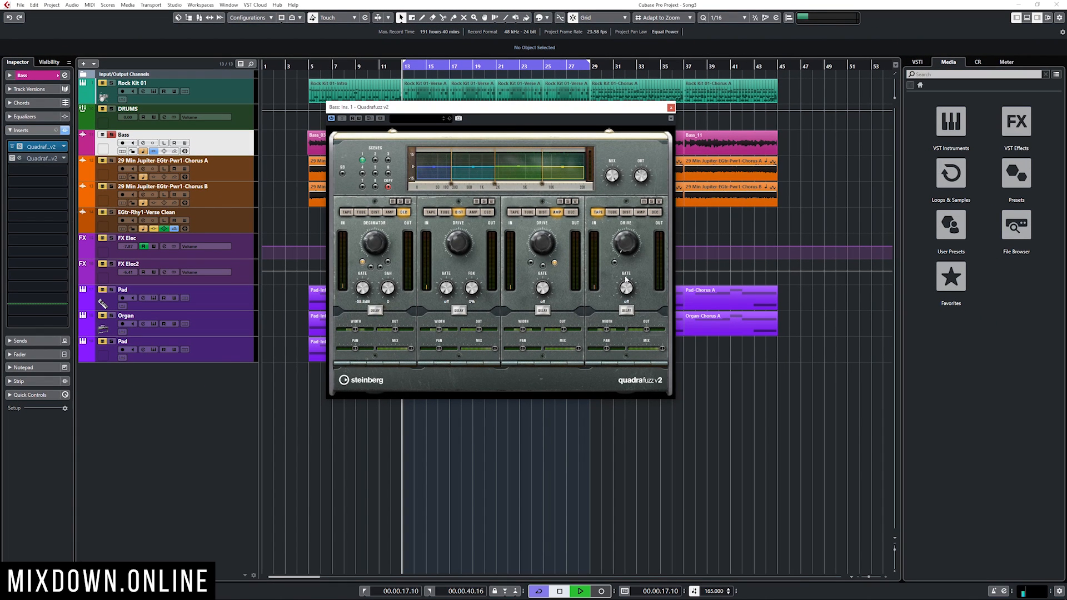
key(space)
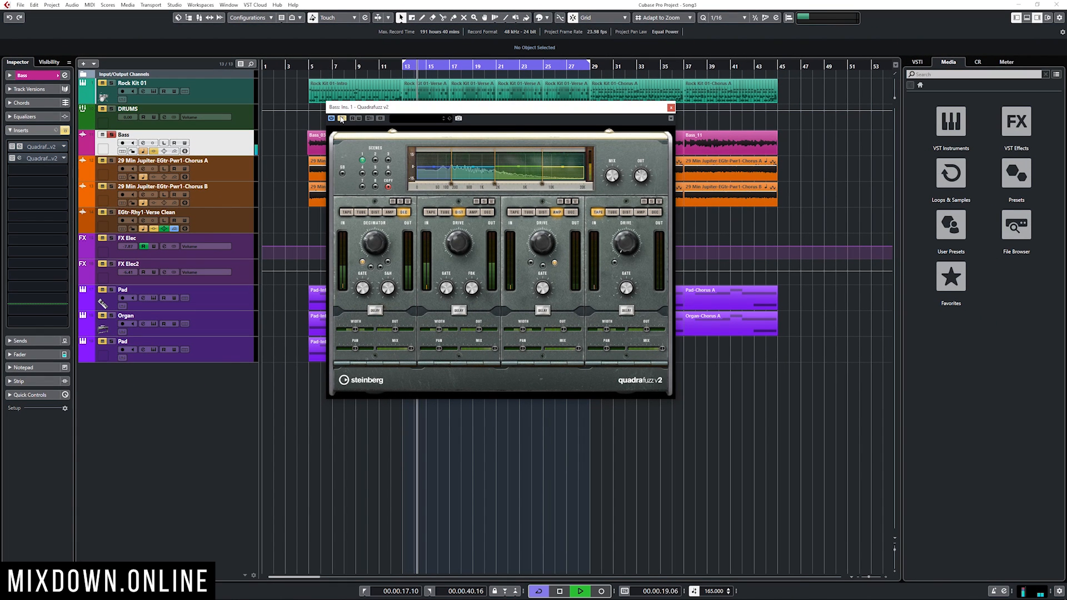
click(342, 118)
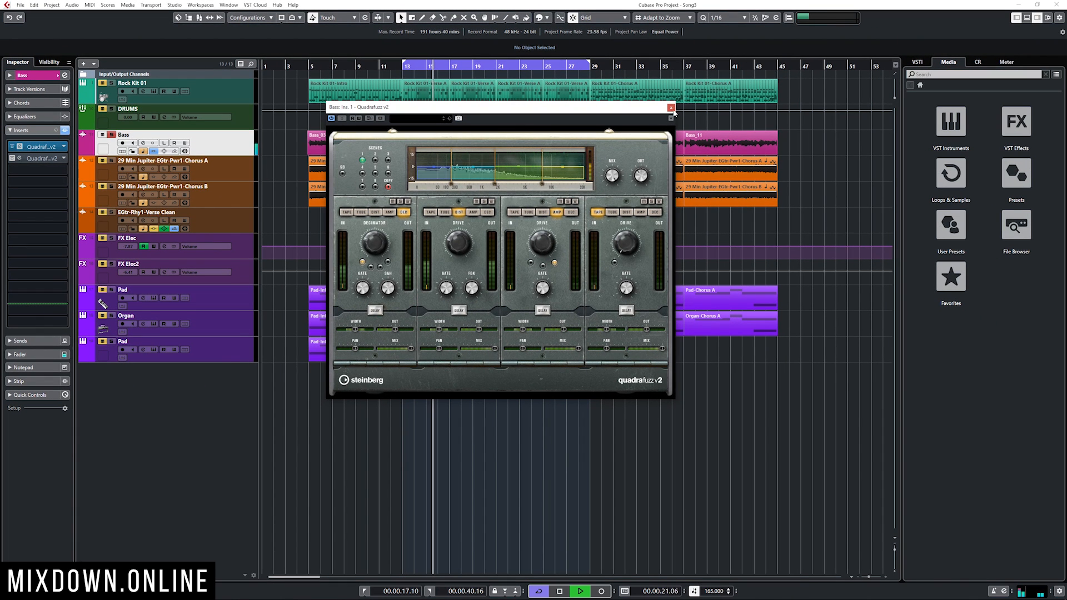
Stop playback, close the Quadrafuzz v2 window and unsolo the Bass track.
key(space)
click(671, 108)
click(315, 137)
Play the full mix, bypassing and reactivating the Bass track's first Quadrafuzz v2 insert to compare.
key(space)
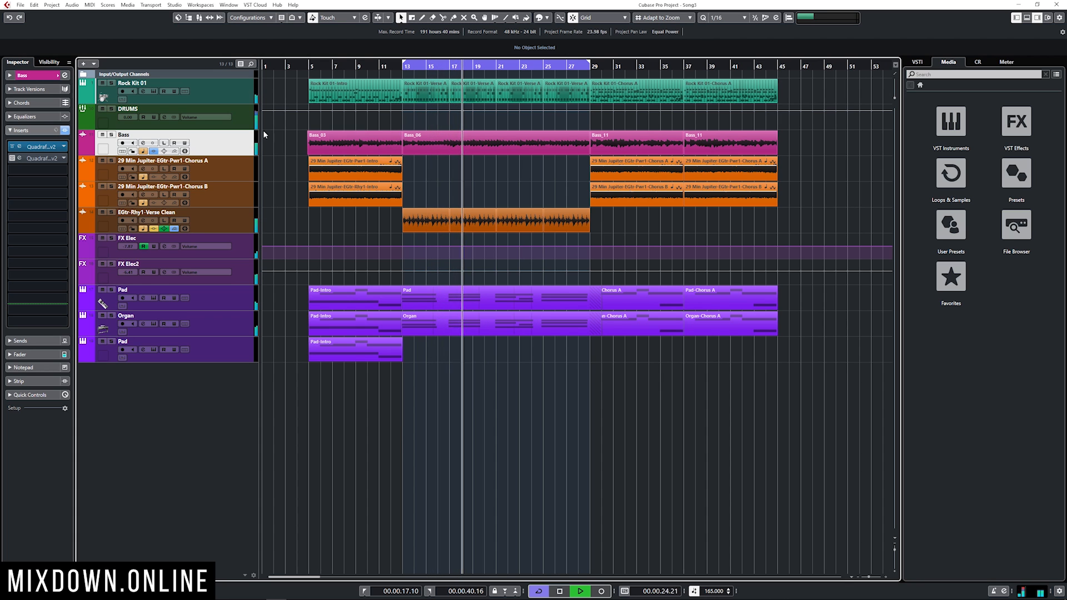
click(13, 148)
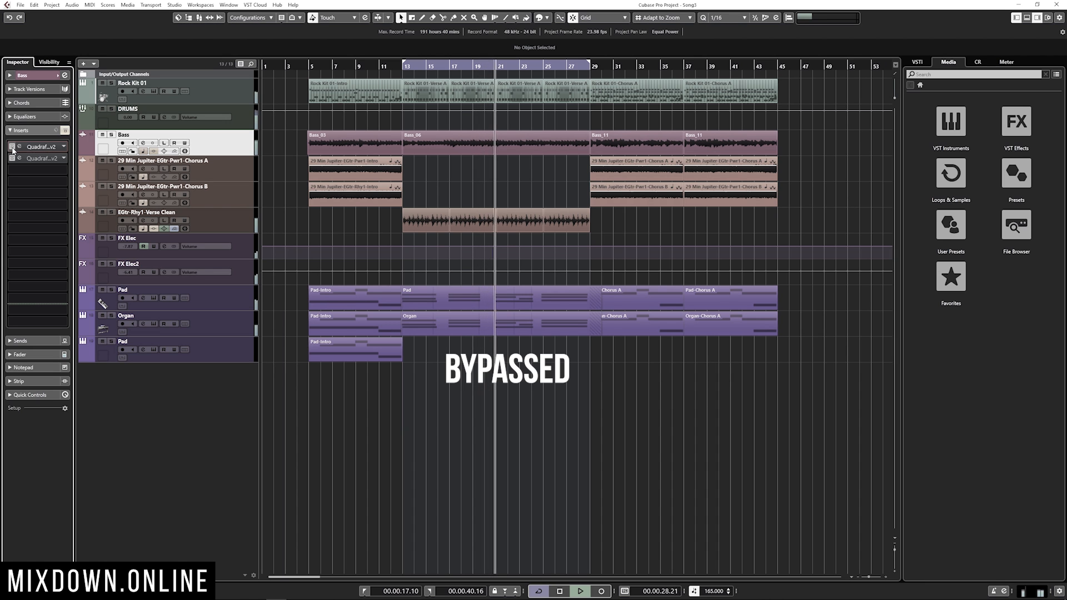
click(13, 148)
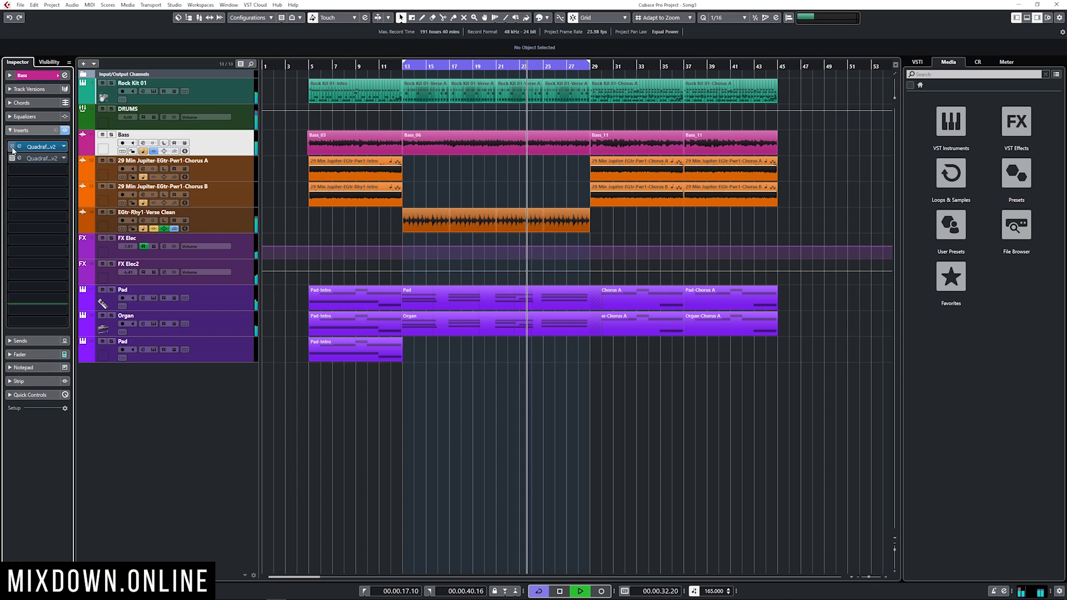
Stop playback, switch the Bass track from its first Quadrafuzz v2 insert to the second, and open the second insert's window.
key(space)
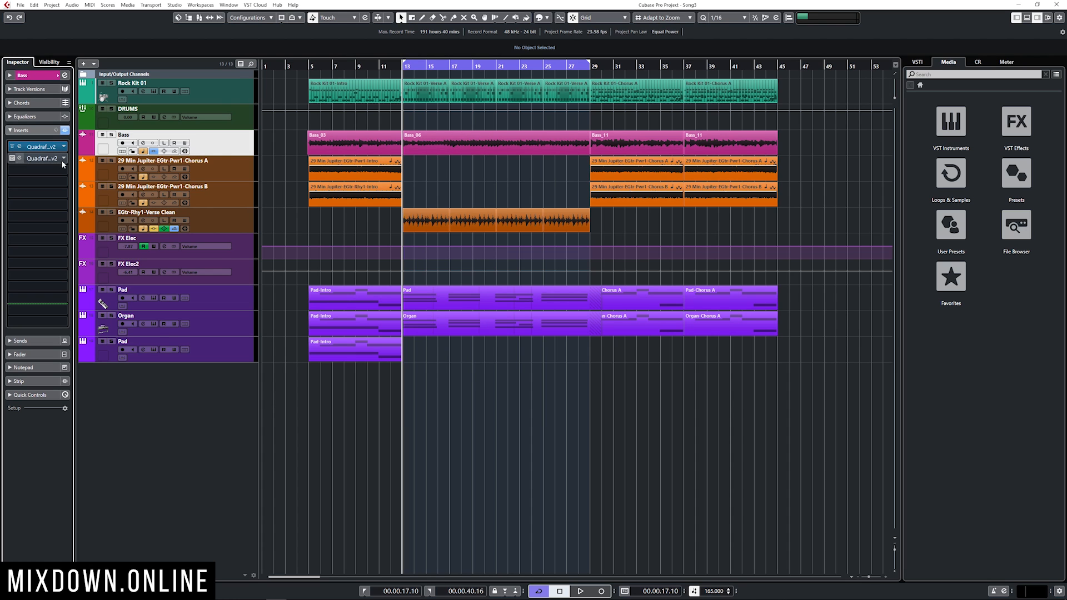
click(231, 152)
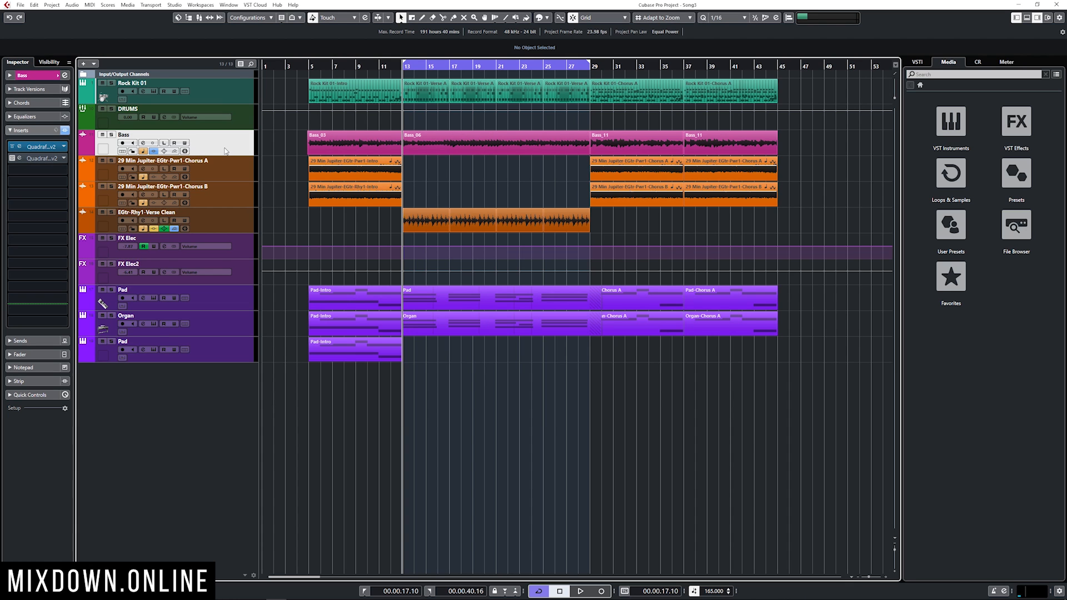
click(20, 159)
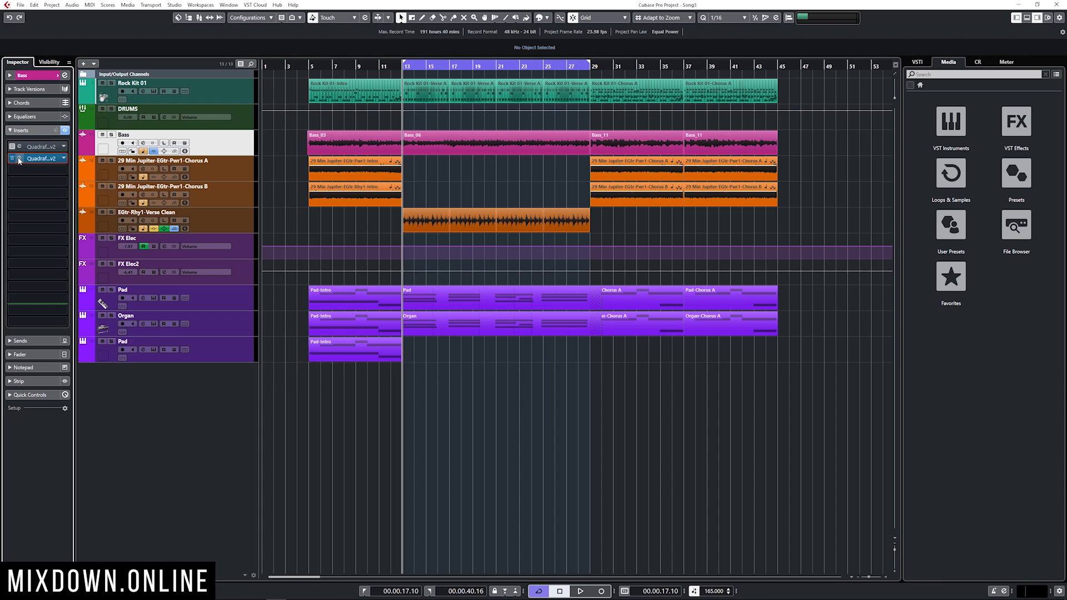
drag(257, 99, 524, 103)
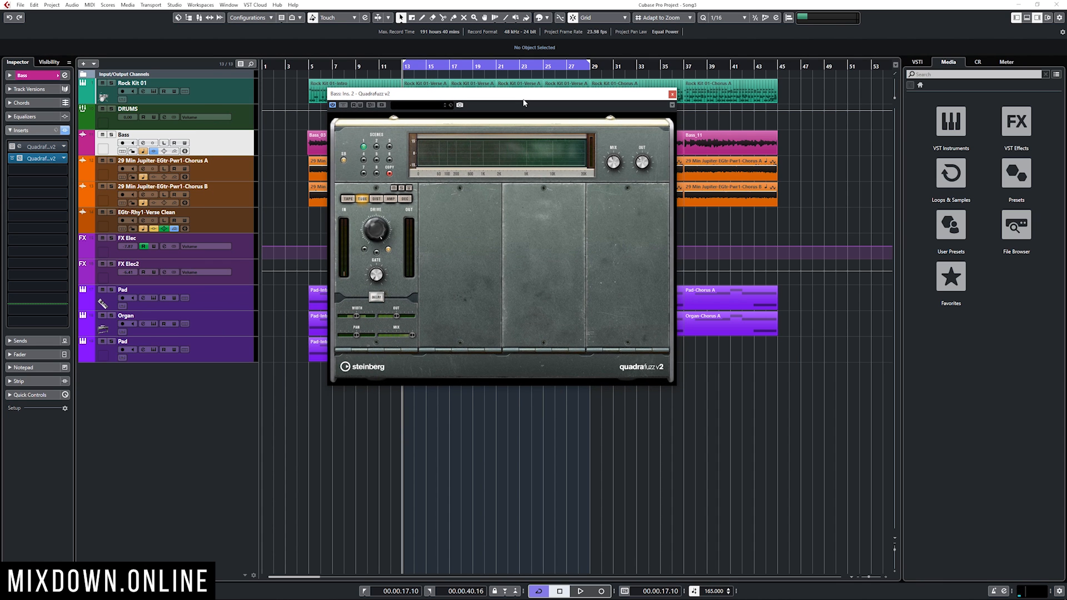
Play the soloed bass, bypassing and reactivating the second Quadrafuzz v2 insert to compare the sound, and stop with the Bass track unsoloed.
click(111, 135)
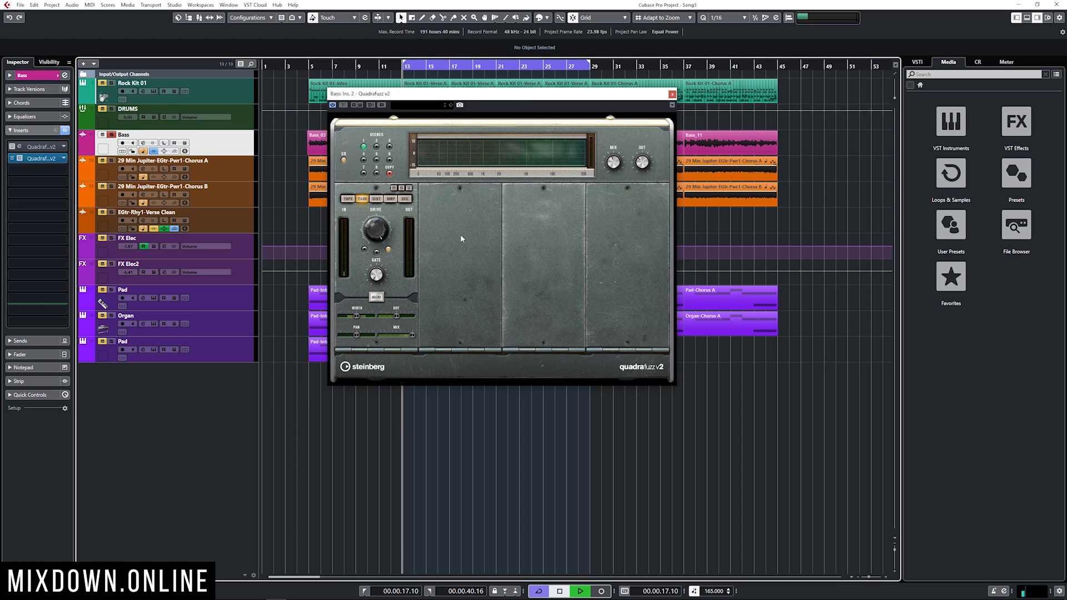
click(344, 106)
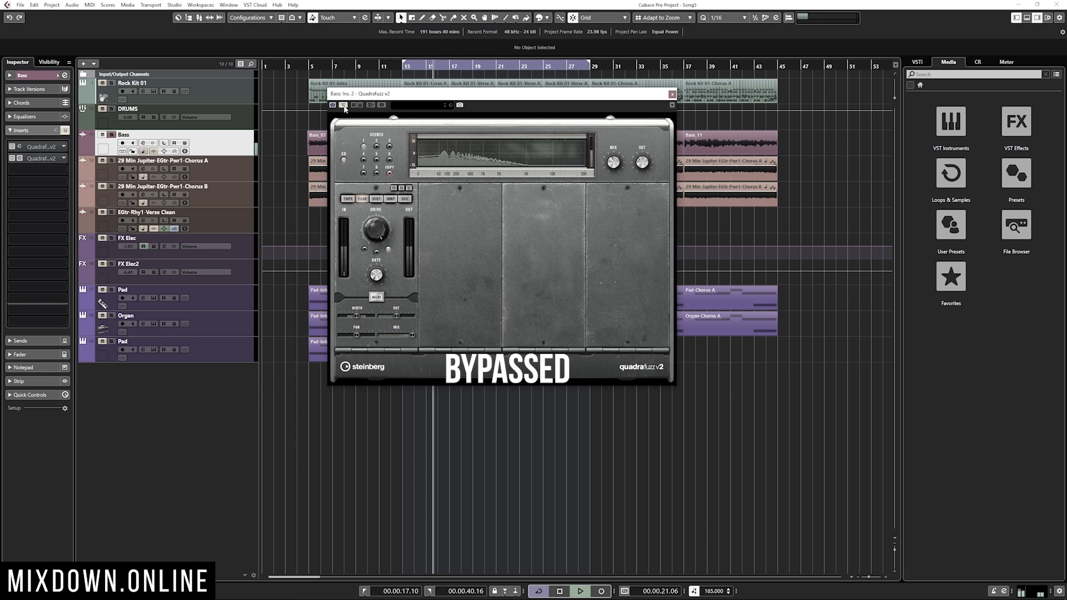
click(344, 105)
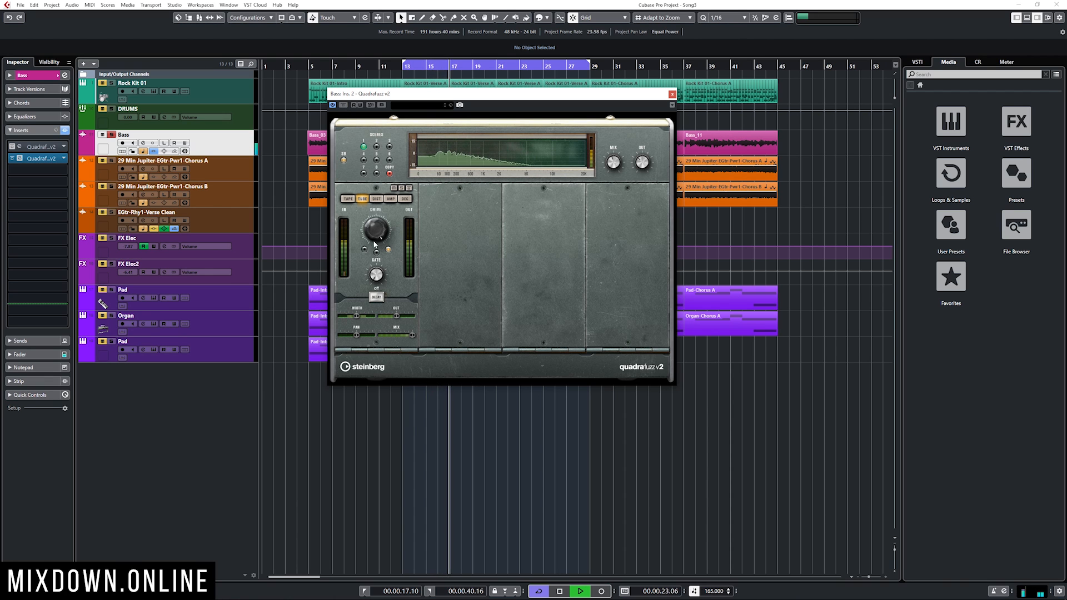
click(391, 199)
click(362, 199)
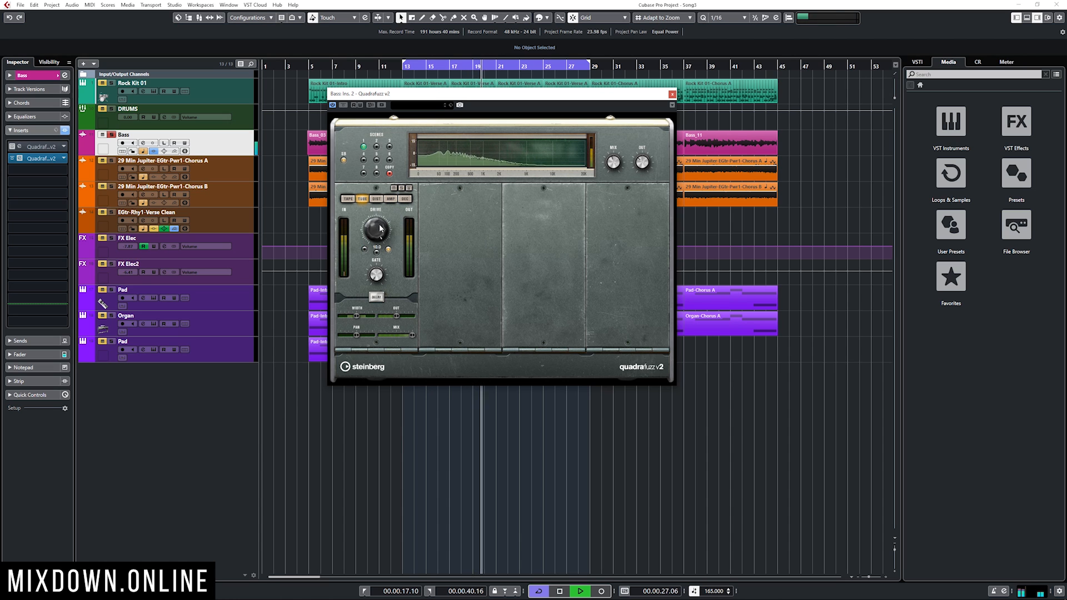
key(space)
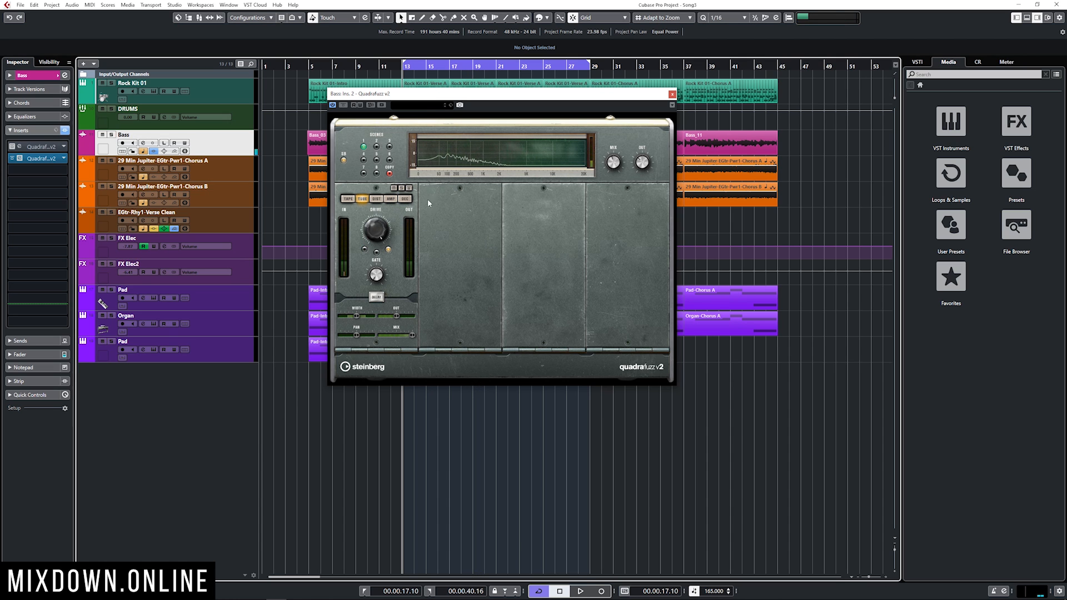
Play the full mix, bypassing and reactivating the Bass track's second Quadrafuzz v2 insert to compare, and stop playback.
key(space)
drag(445, 95, 616, 127)
click(513, 137)
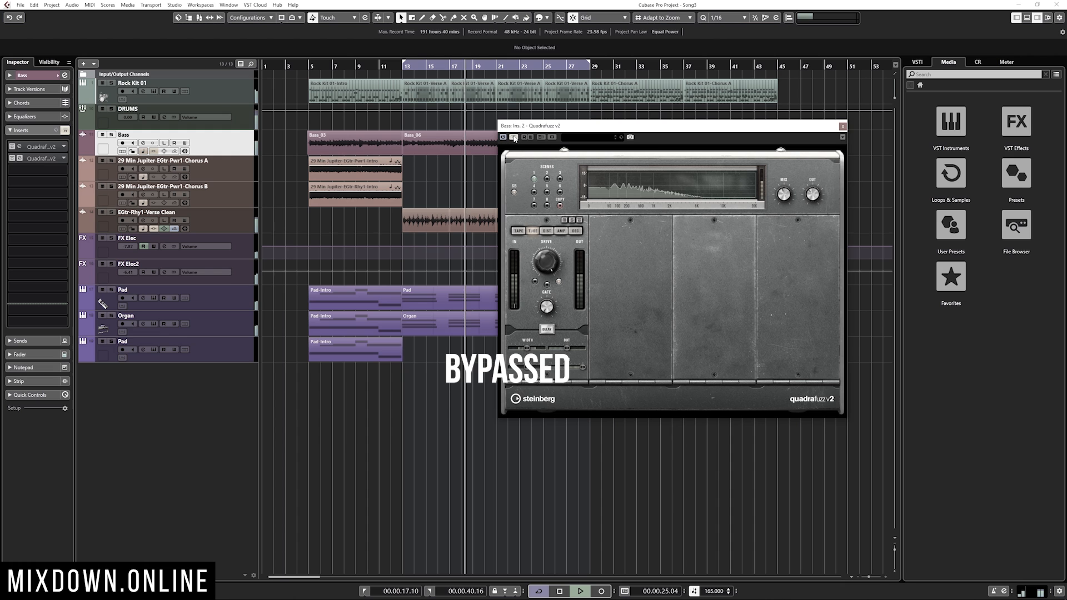
click(515, 138)
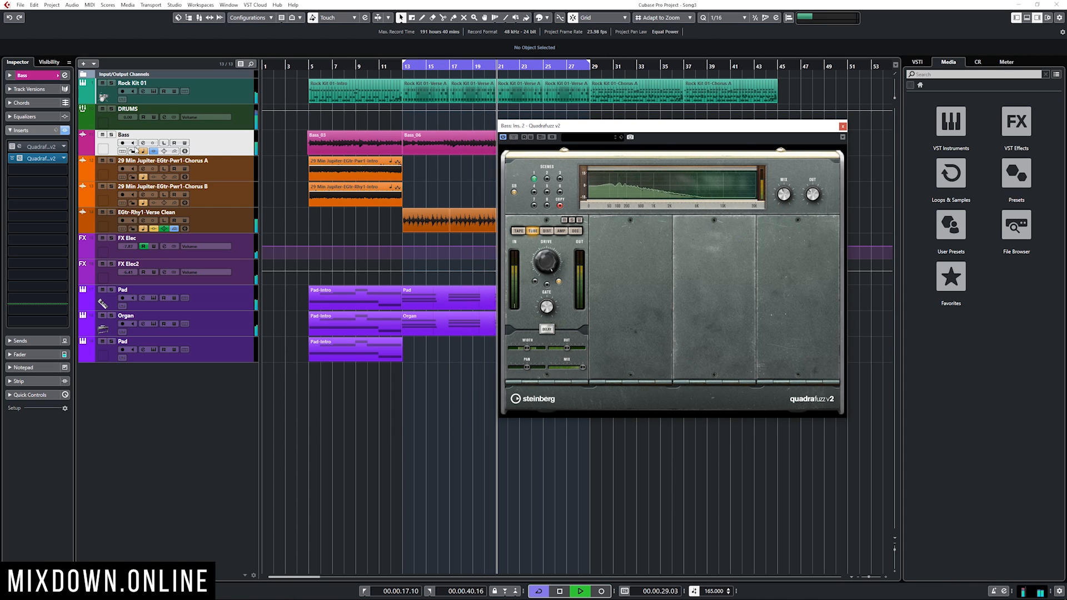
key(space)
Solo the Bass track, try the overall Mix control of Quadrafuzz v2 during playback, and close the plug-in window.
click(111, 135)
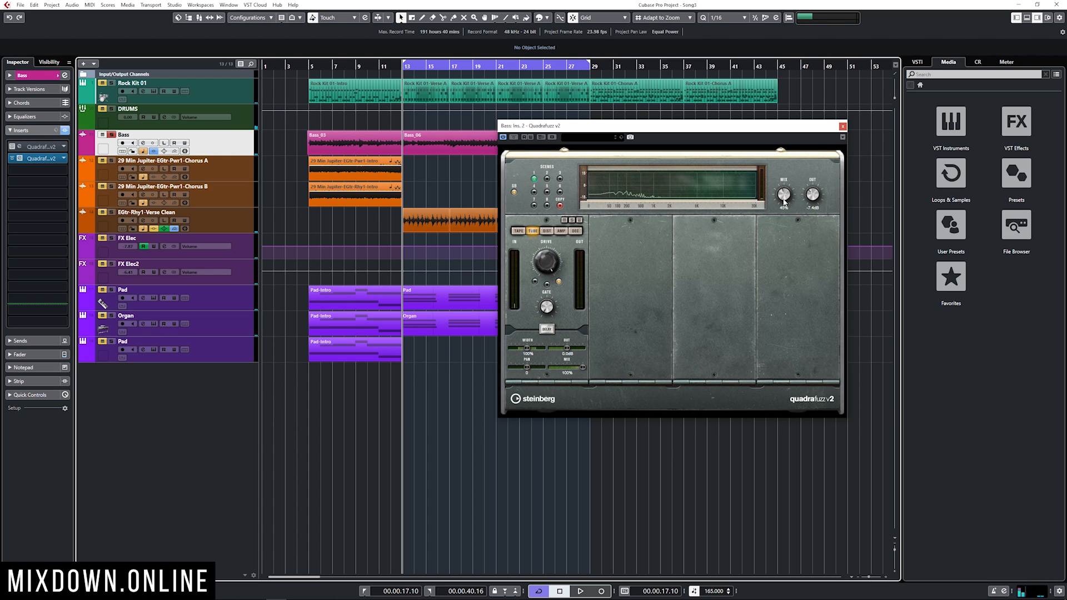
key(space)
drag(785, 199, 784, 170)
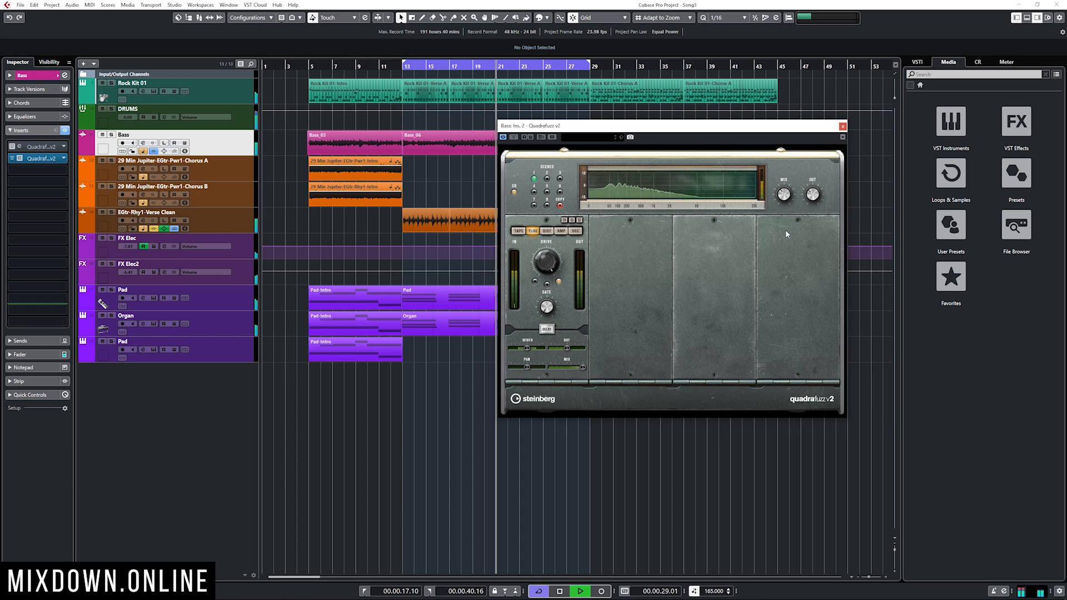
key(space)
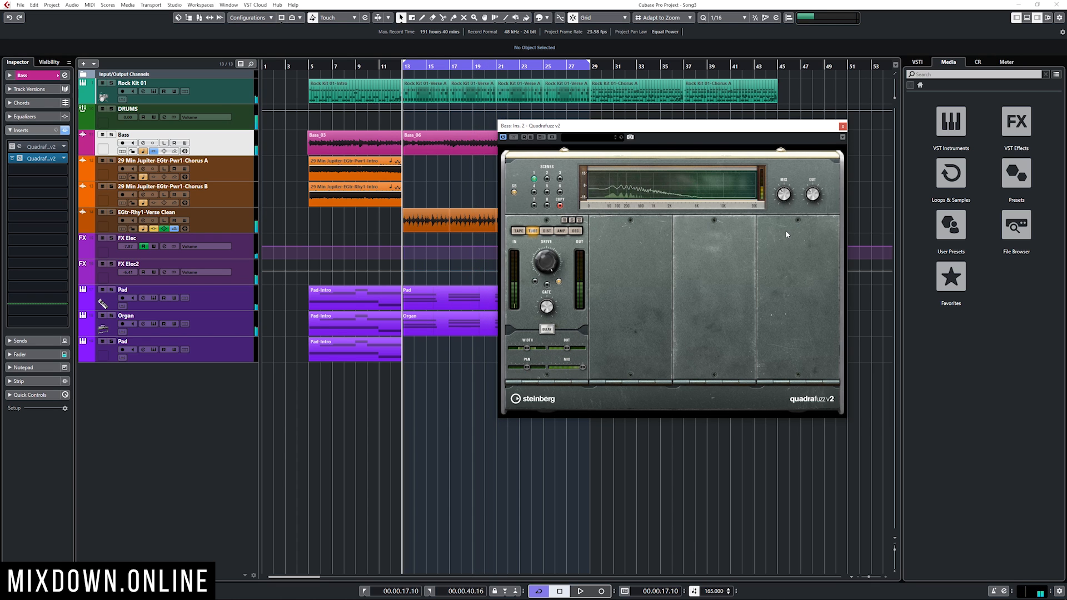
click(842, 127)
Select the Rock Kit 01 track, solo it during playback, and show the MixConsole.
click(250, 96)
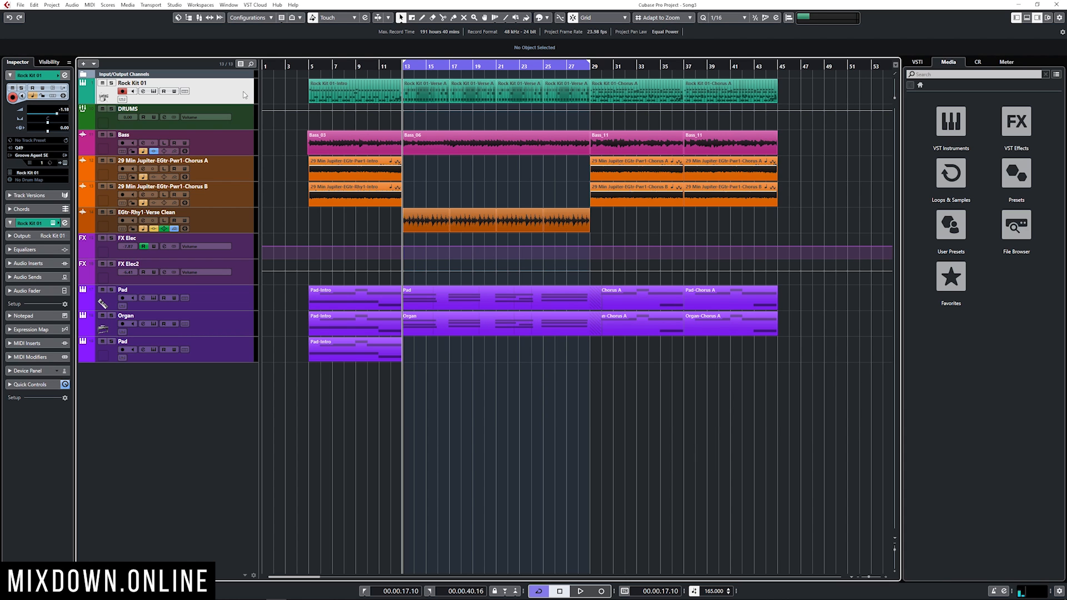
key(space)
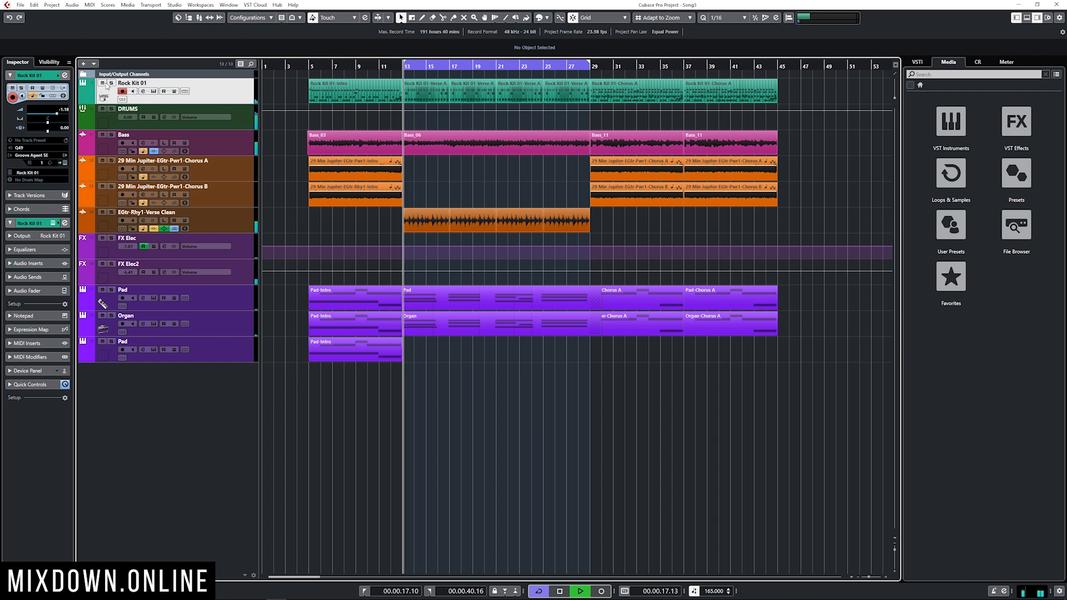
key(s)
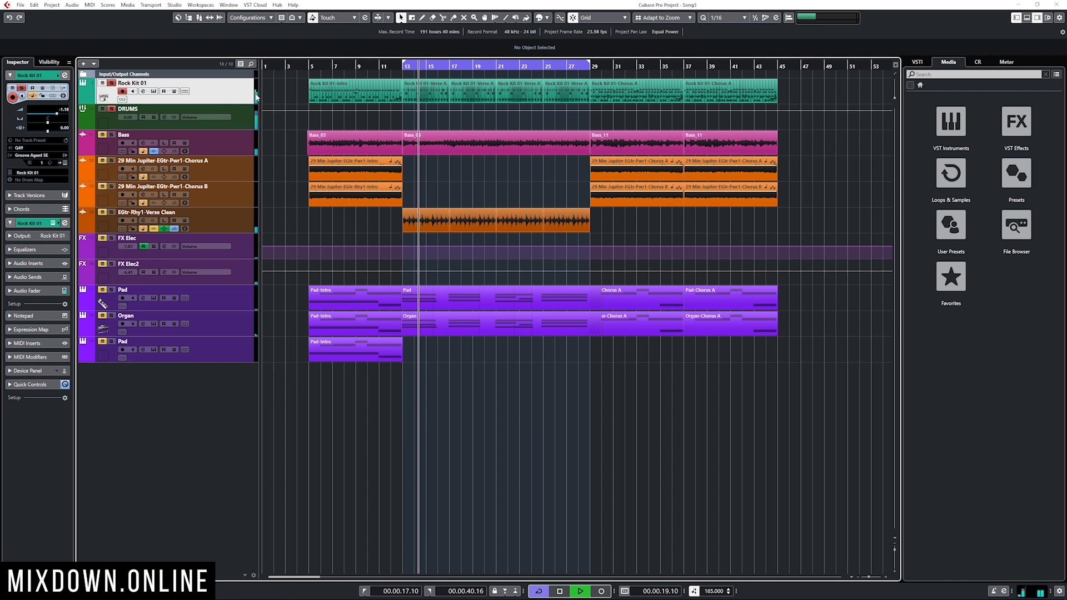
key(F3)
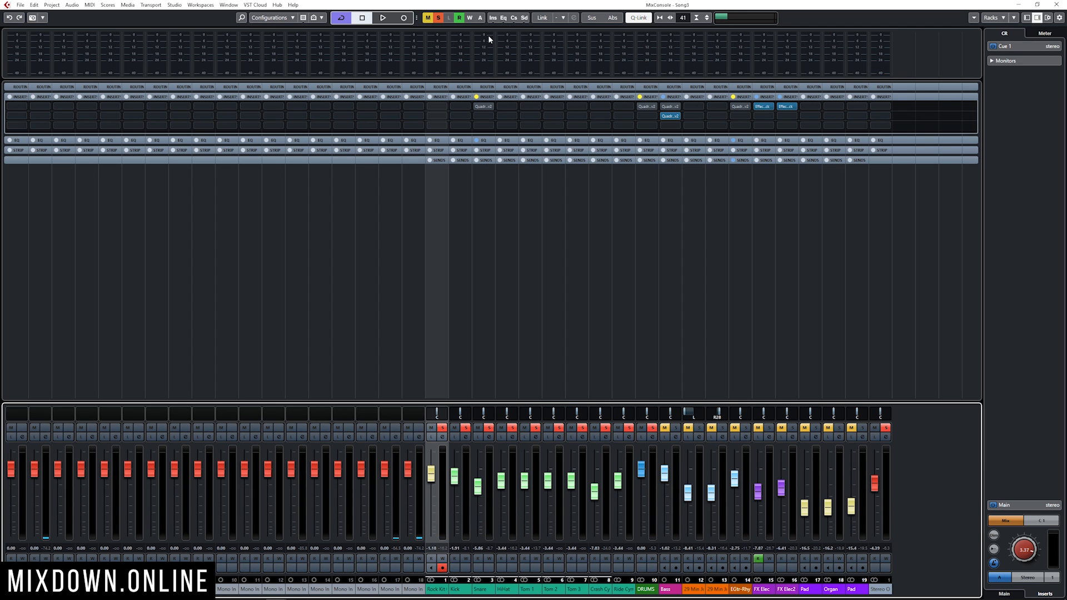
Activate and open the Snare channel's Quadrafuzz v2 insert, and play the soloed drums comparing it bypassed and active.
drag(481, 108, 482, 109)
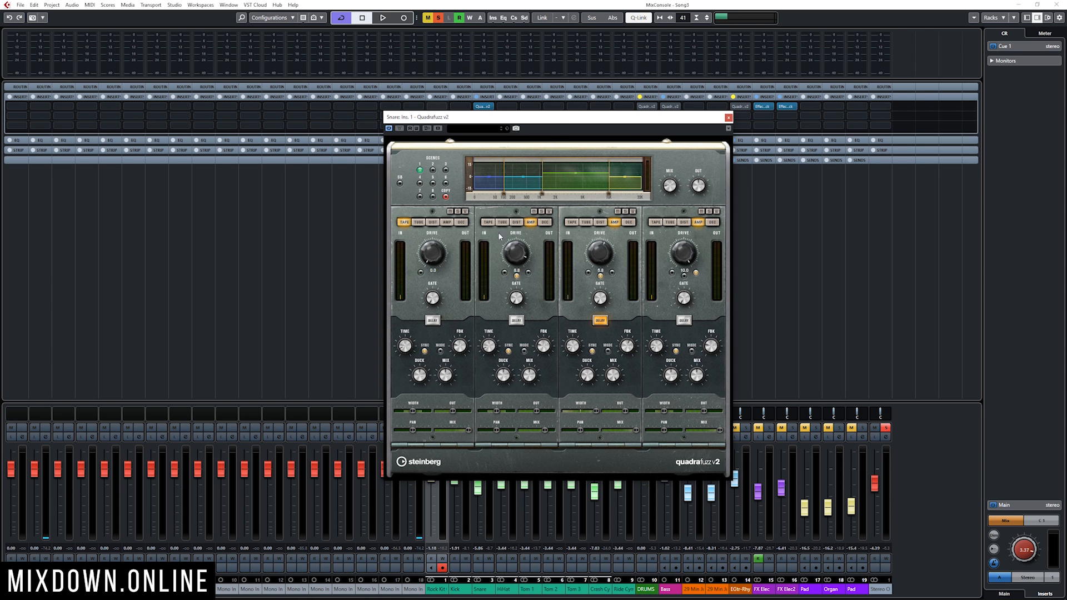
click(400, 128)
key(space)
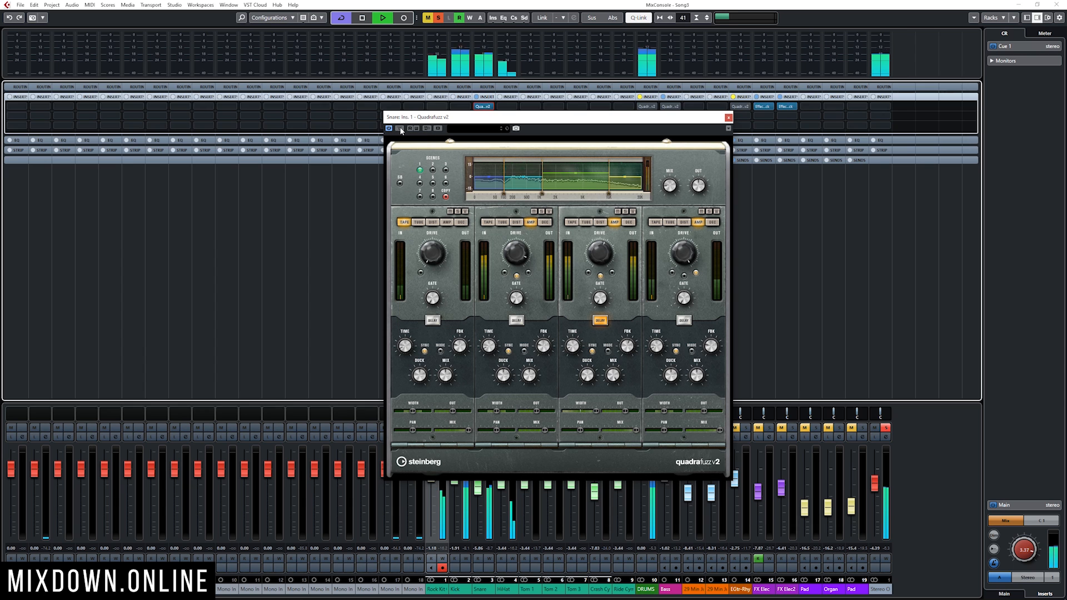
click(400, 128)
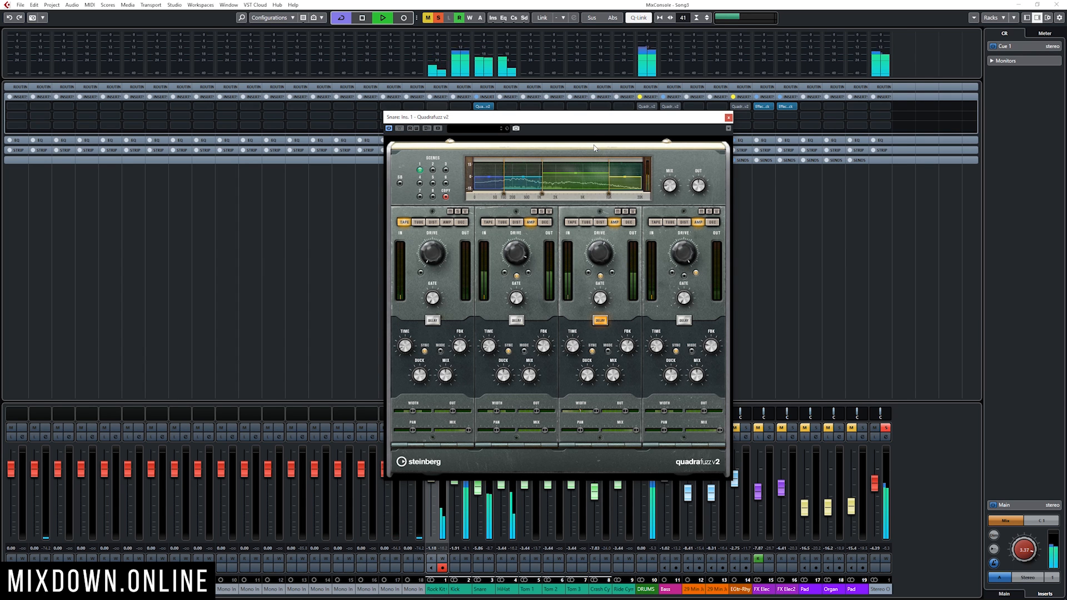
drag(595, 121, 631, 41)
key(space)
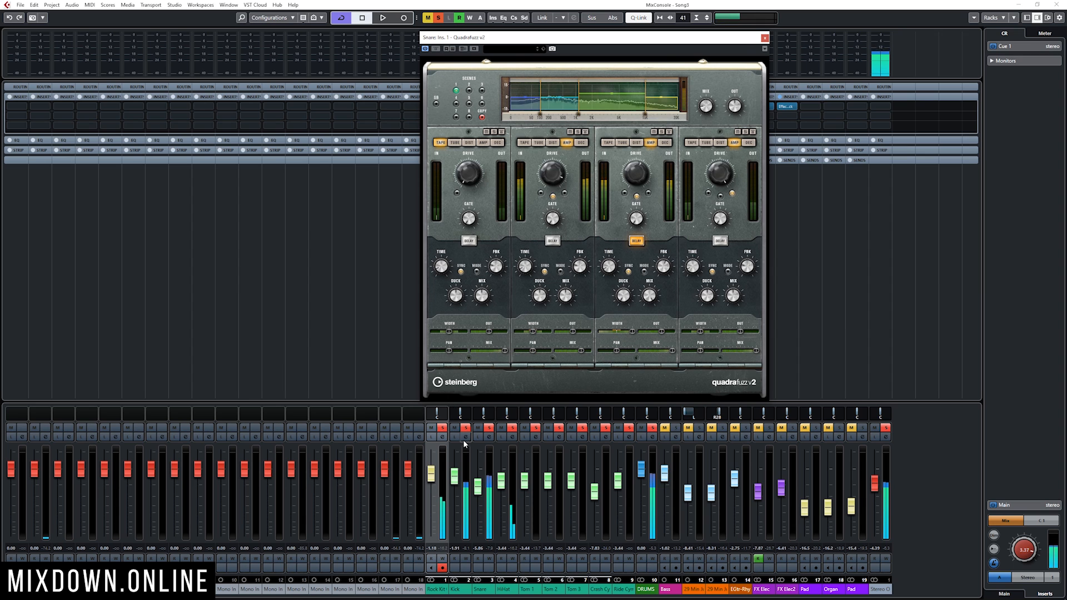
Clear the drum kit solos and solo only the Snare channel.
click(652, 428)
click(465, 429)
click(466, 429)
click(489, 428)
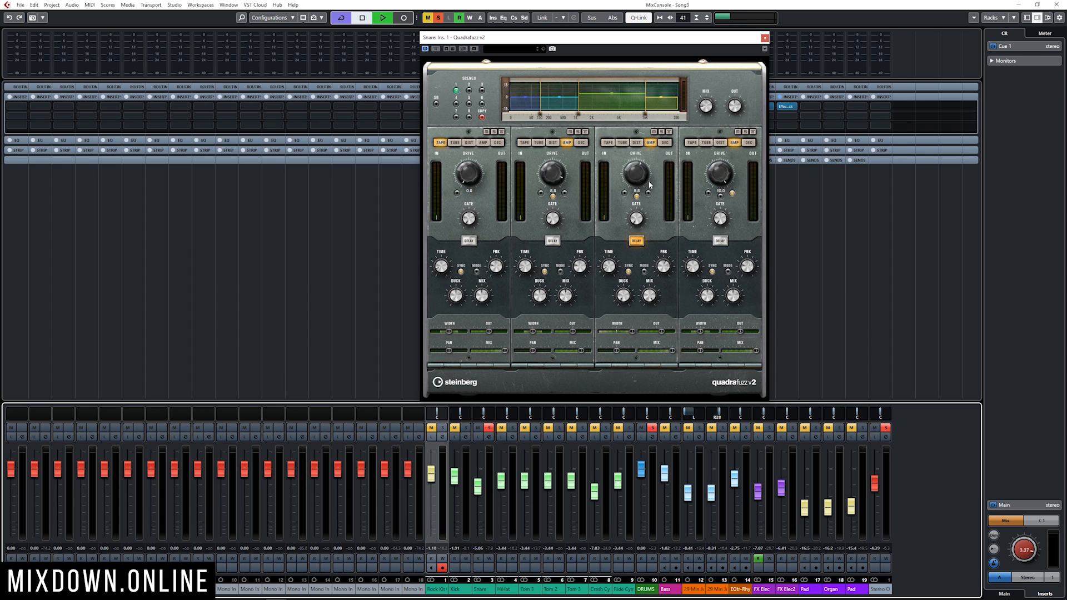
Play the soloed snare, check the third band of its Quadrafuzz v2 on its own, and close the plug-in window.
key(space)
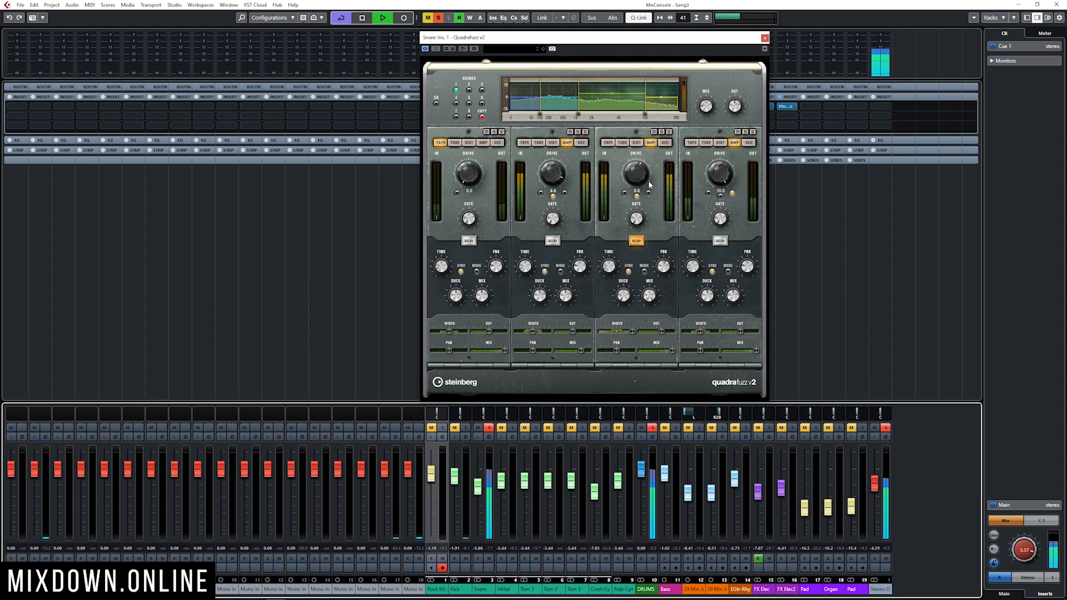
click(662, 132)
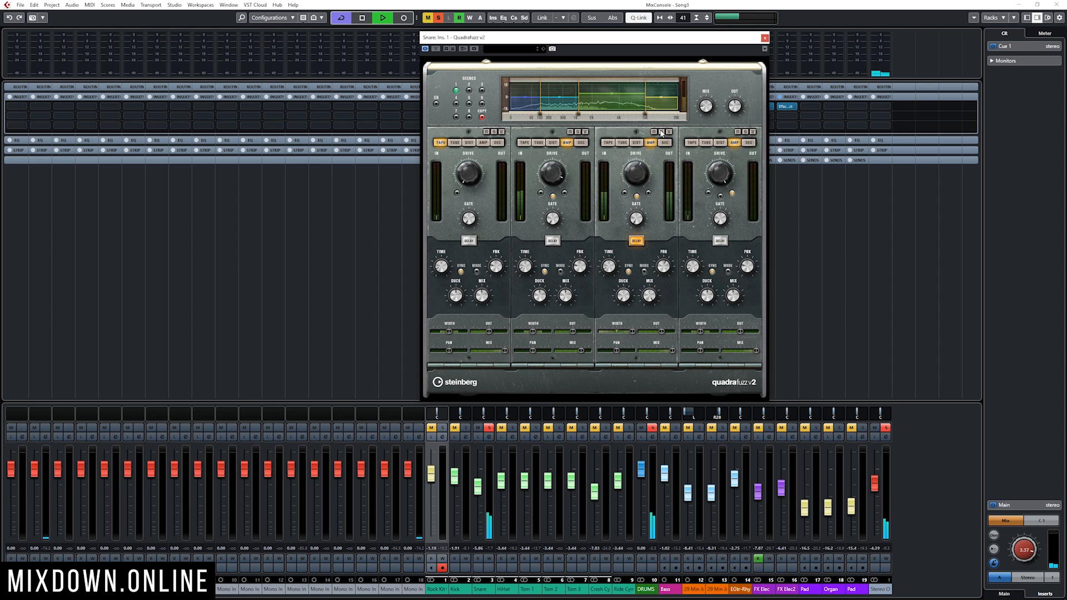
key(space)
click(765, 38)
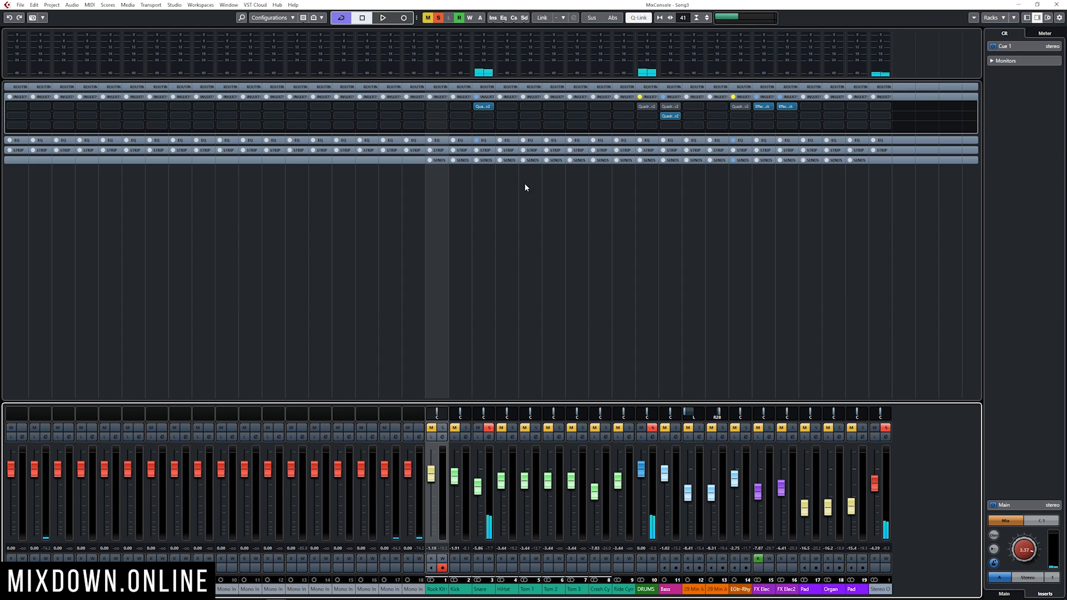
Unsolo the Snare channel and play the full mix, bypassing and reactivating its Quadrafuzz v2 insert to compare.
click(488, 427)
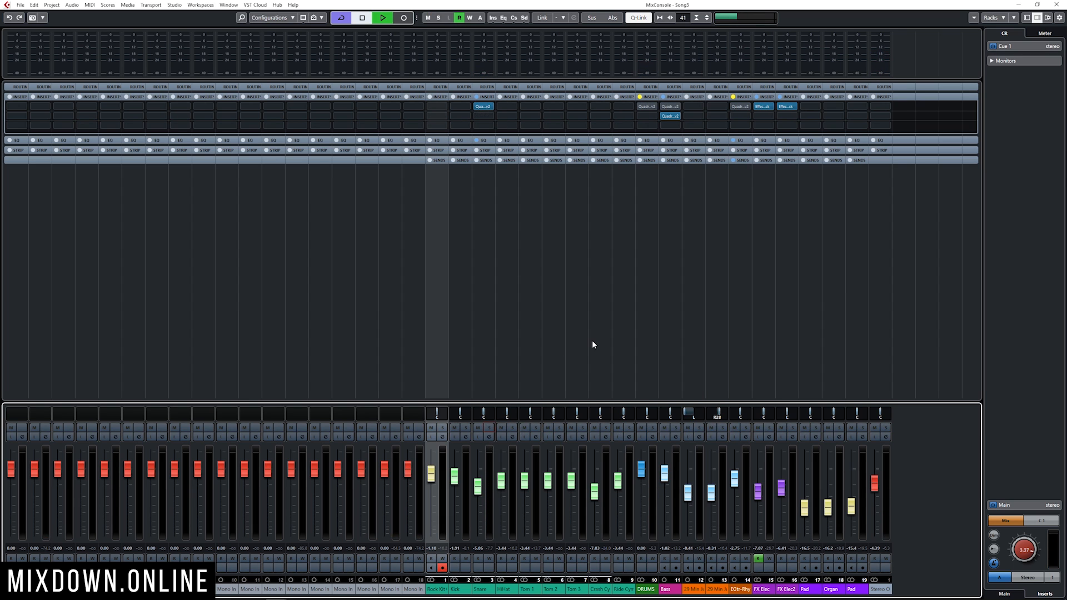
key(space)
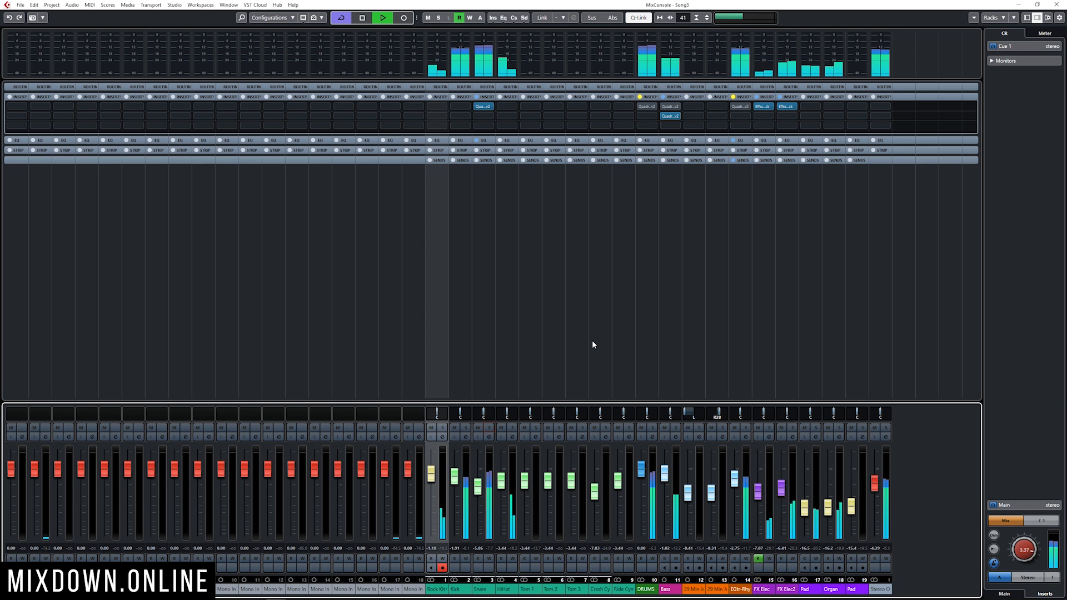
click(477, 106)
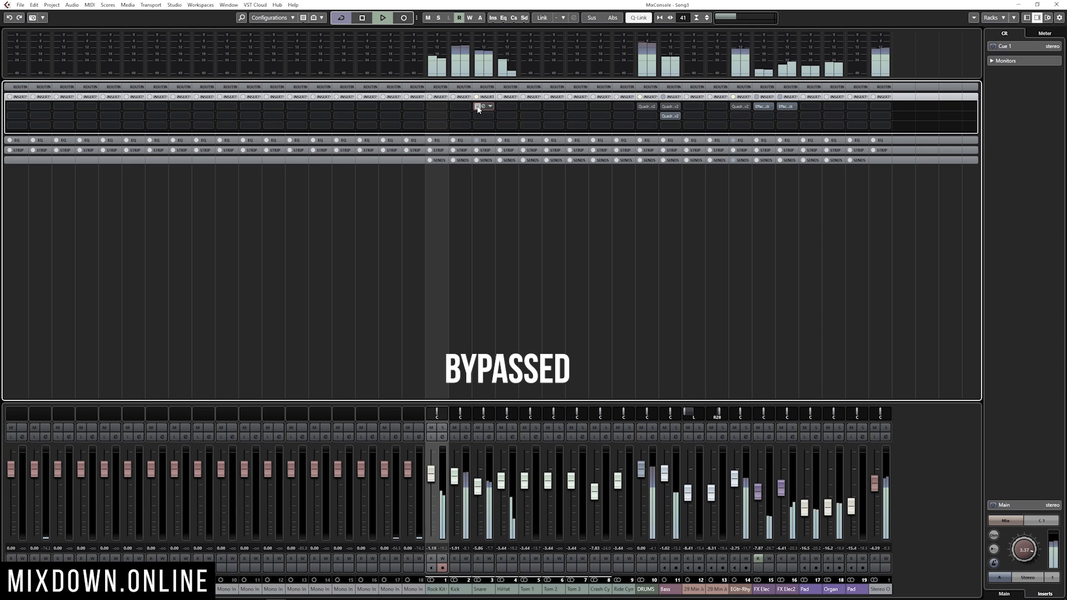
click(478, 106)
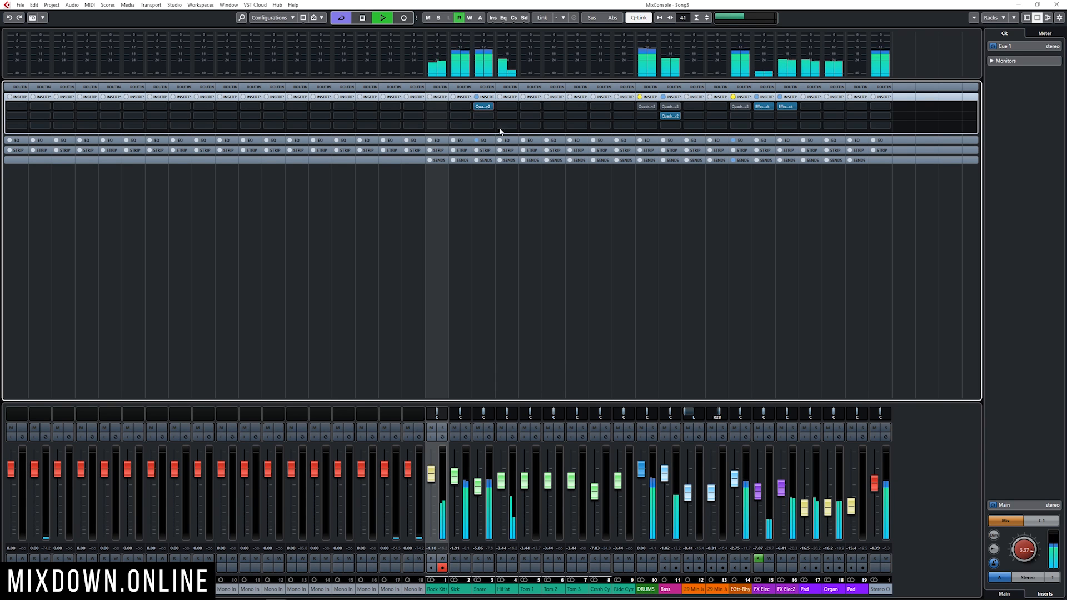
Open the Snare channel's Quadrafuzz v2 window, examine the bands' delay and drive settings, and close the window.
click(483, 107)
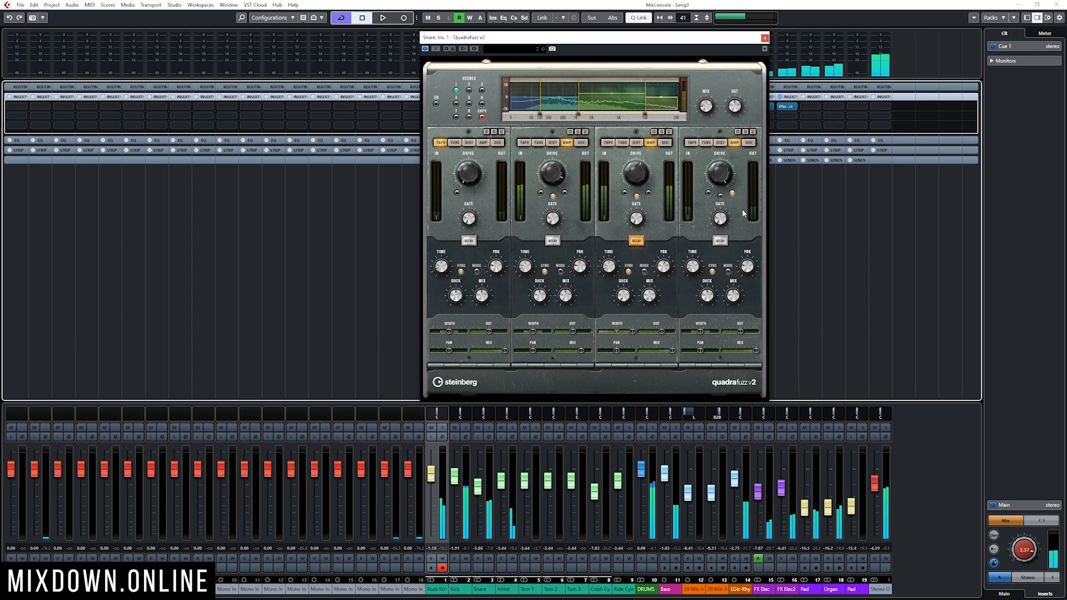
mouse_move(619, 295)
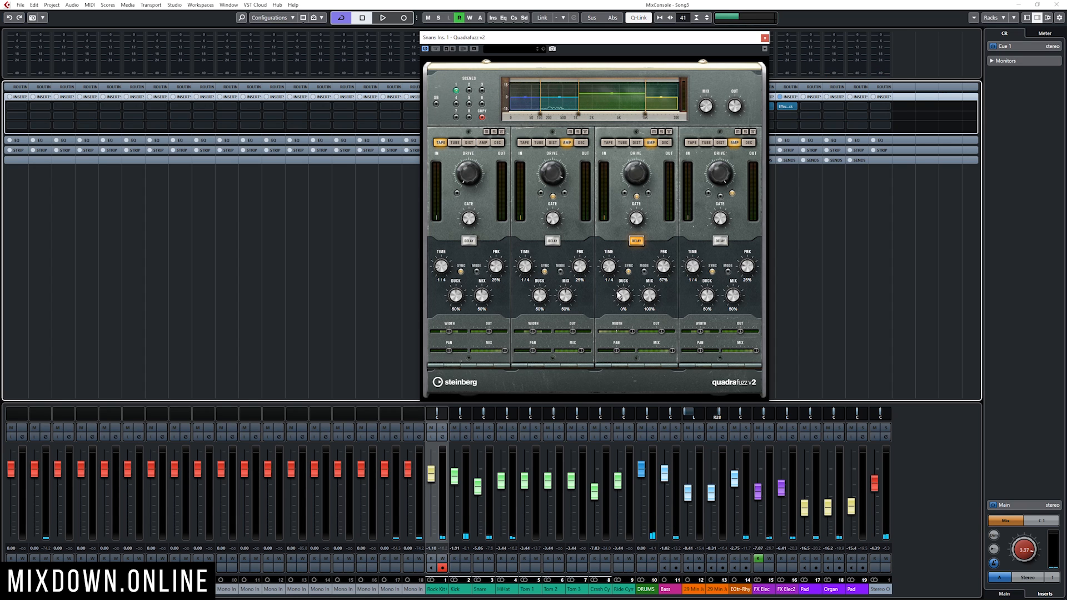
mouse_move(471, 173)
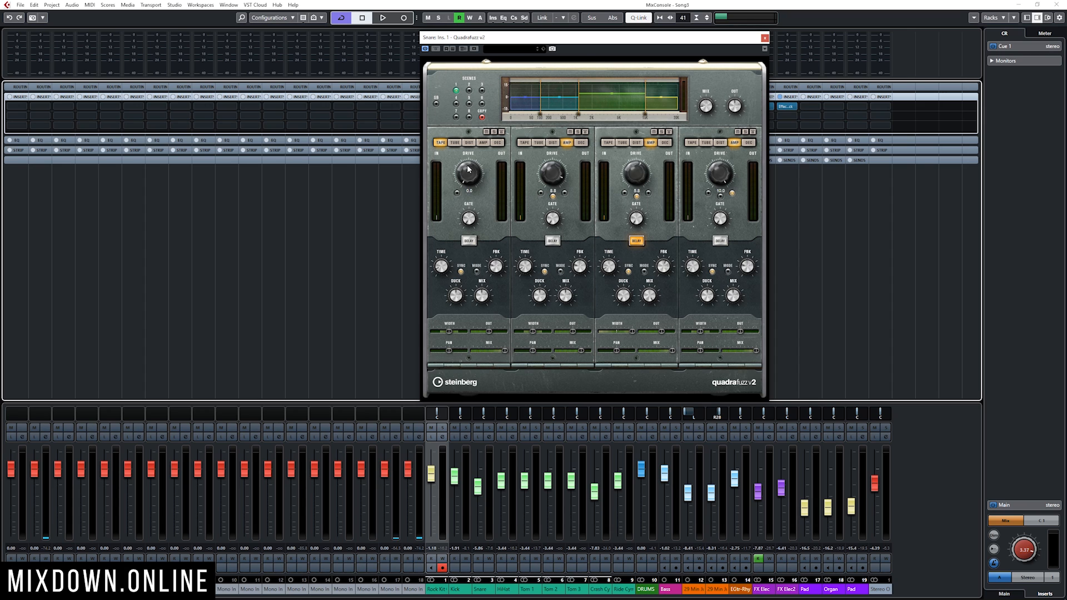
mouse_move(737, 174)
click(765, 38)
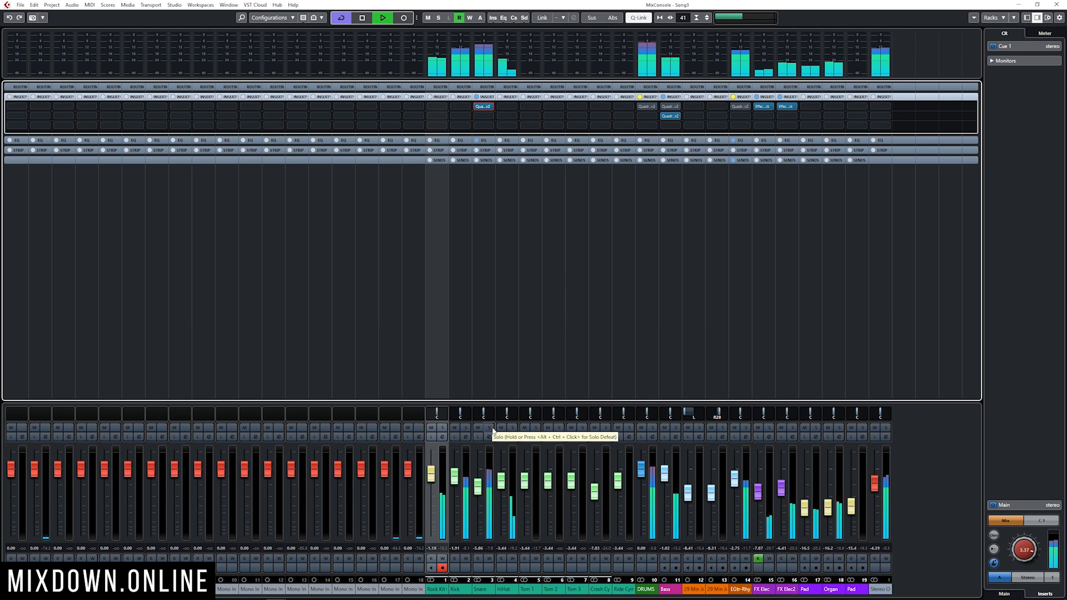
Bypass and reactivate the Snare channel's Quadrafuzz v2 insert during full-mix playback to compare, and stop playback.
click(477, 107)
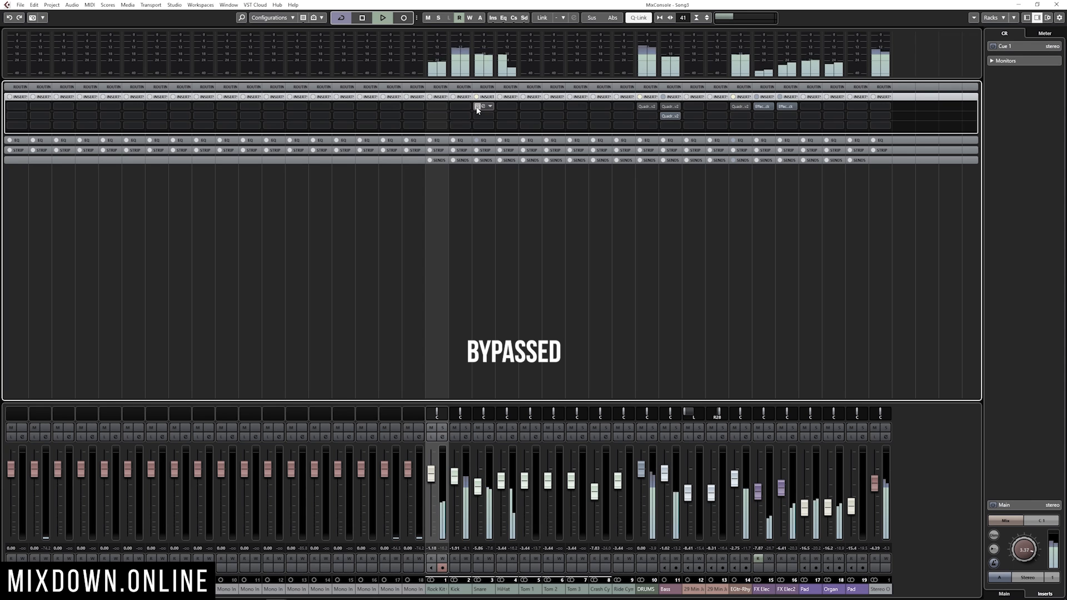
click(477, 107)
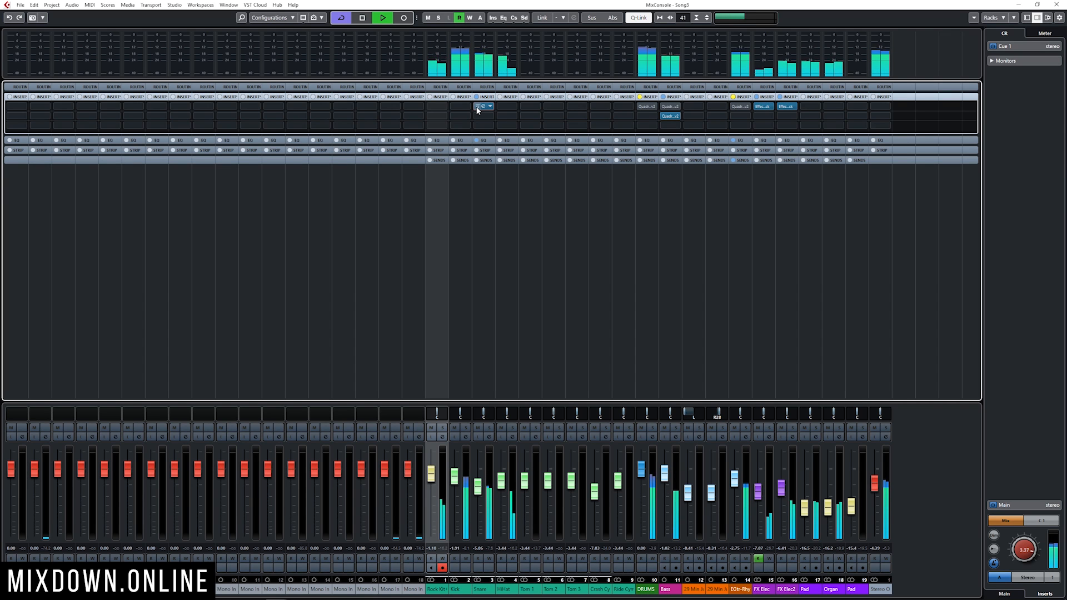
key(space)
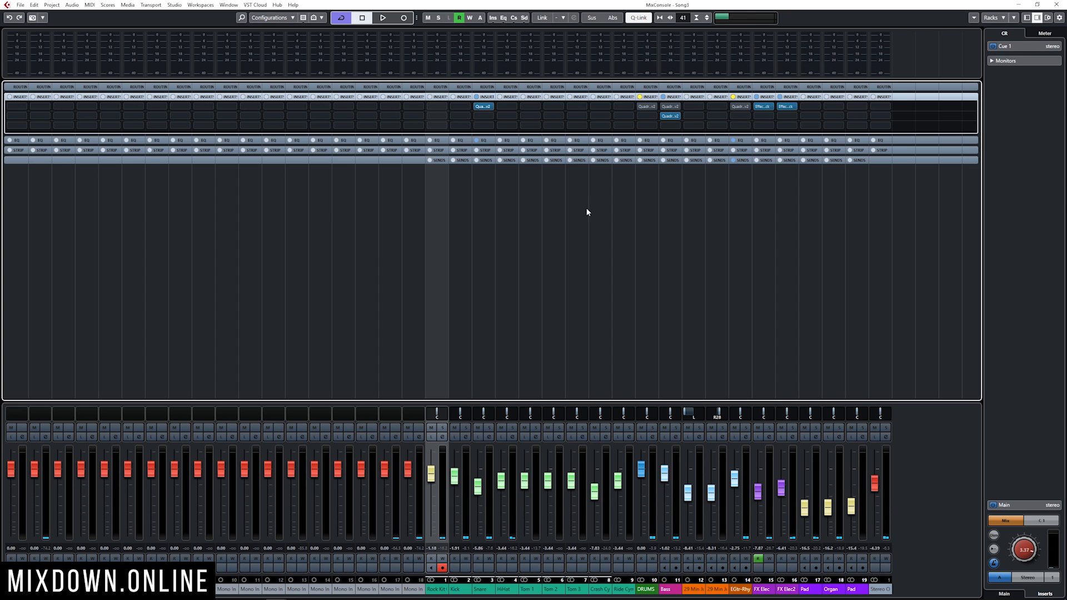
Open the DRUMS channel's Quadrafuzz v2 window, browse its preset list, and move the window clear of the DRUMS channel.
mouse_move(644, 113)
click(647, 107)
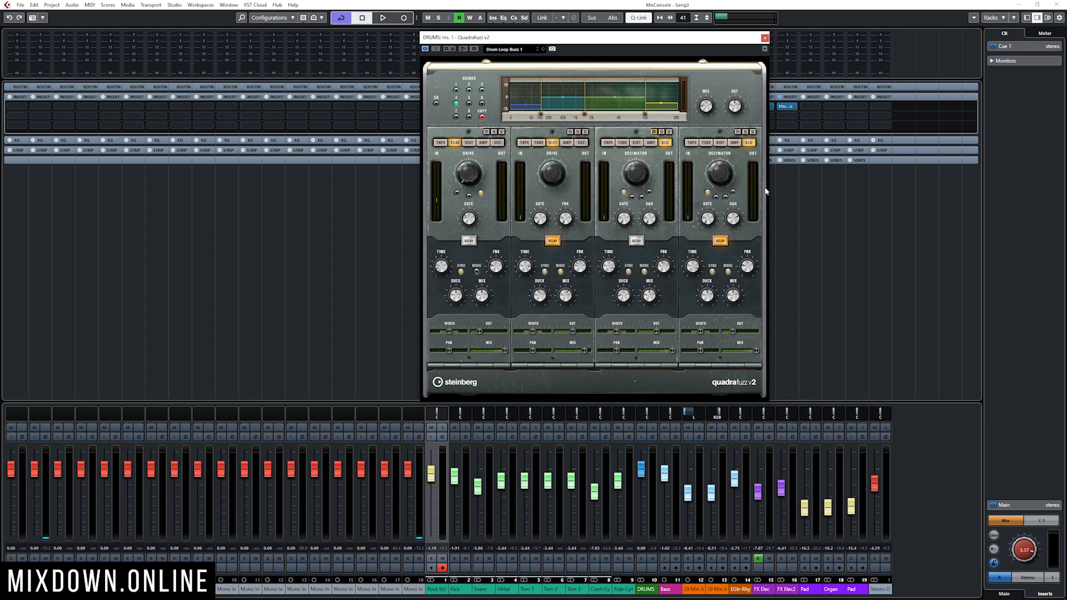
click(528, 51)
scroll(616, 160, up, 3)
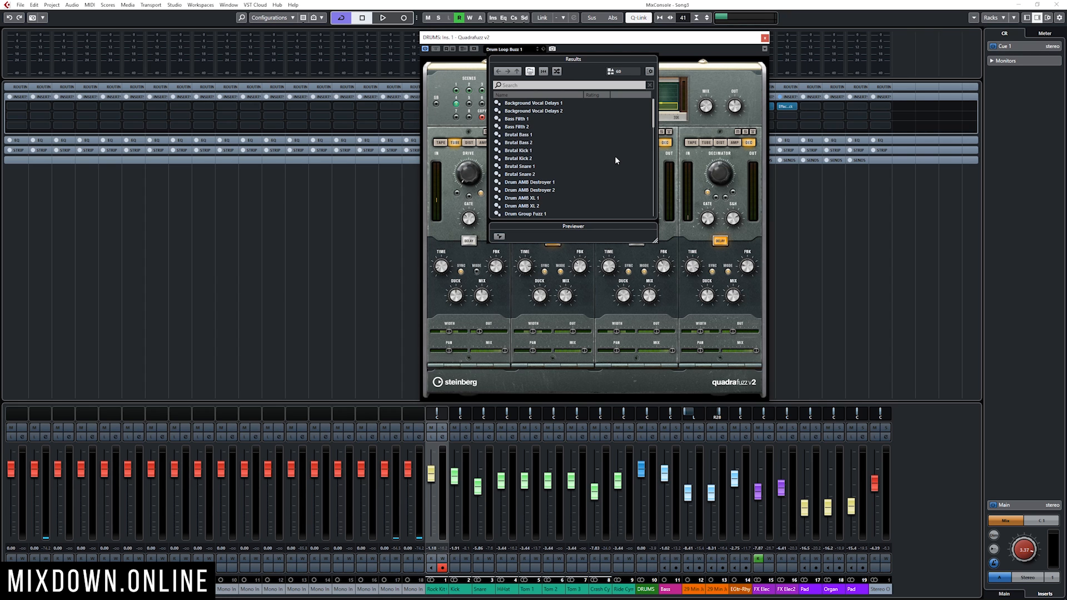
click(754, 42)
drag(753, 41, 567, 55)
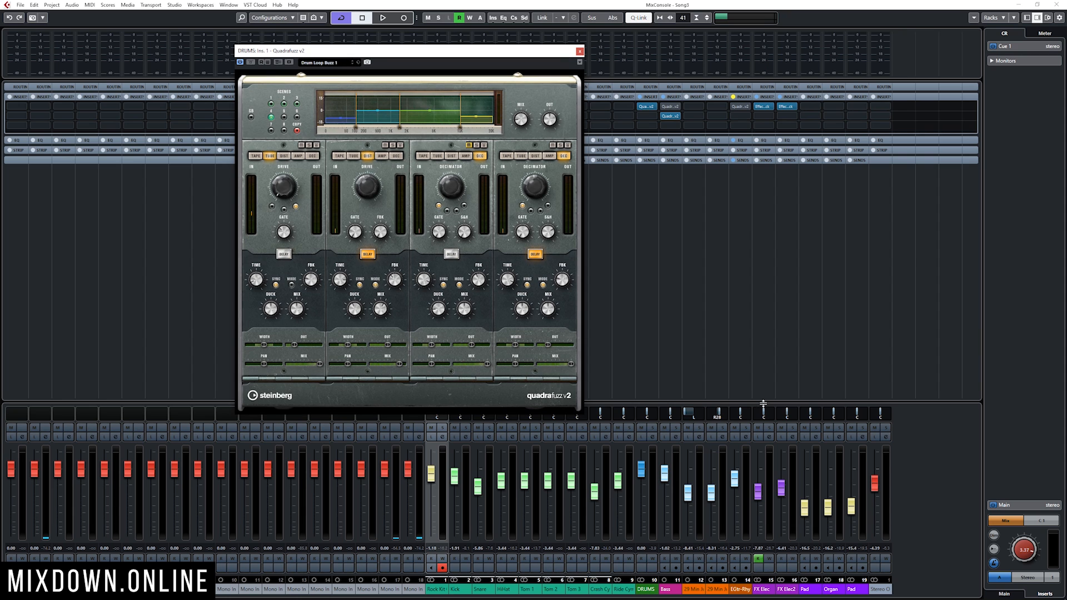
Solo the DRUMS channel, bypass its Quadrafuzz v2, and briefly play the dry drums.
click(653, 427)
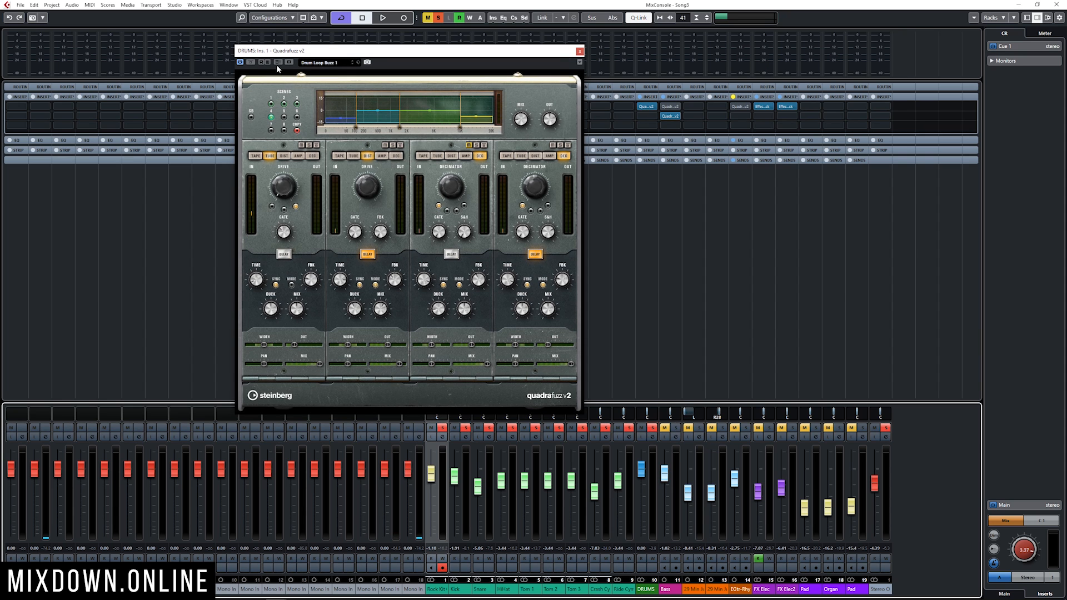
click(250, 63)
key(space)
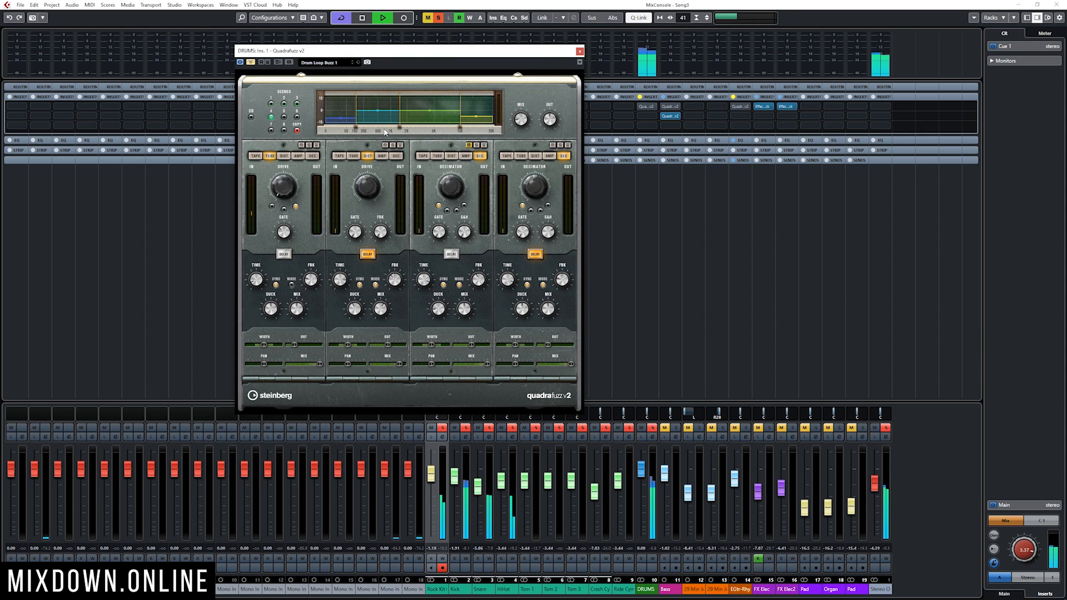
key(space)
Bypass the Snare channel's inserts and play the soloed drums without any Quadrafuzz v2 processing.
drag(421, 54, 689, 62)
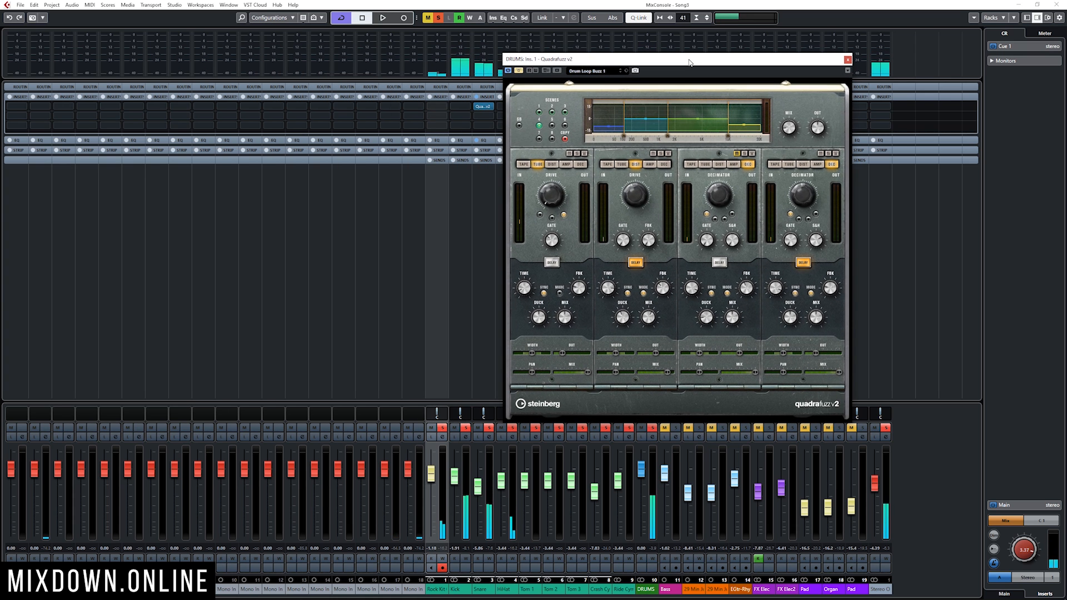
click(477, 98)
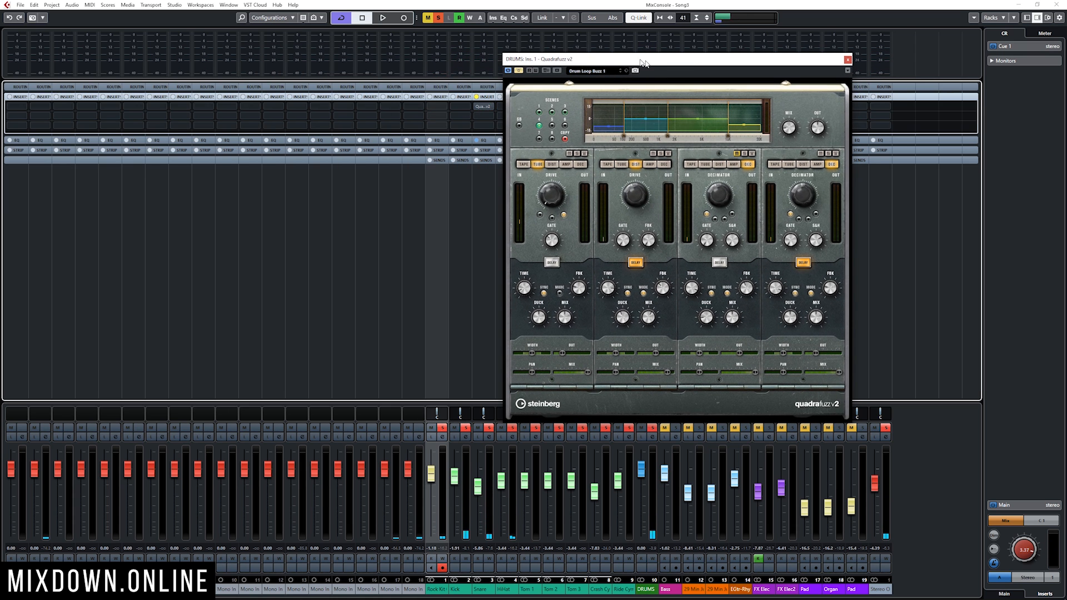
drag(649, 63, 518, 50)
key(space)
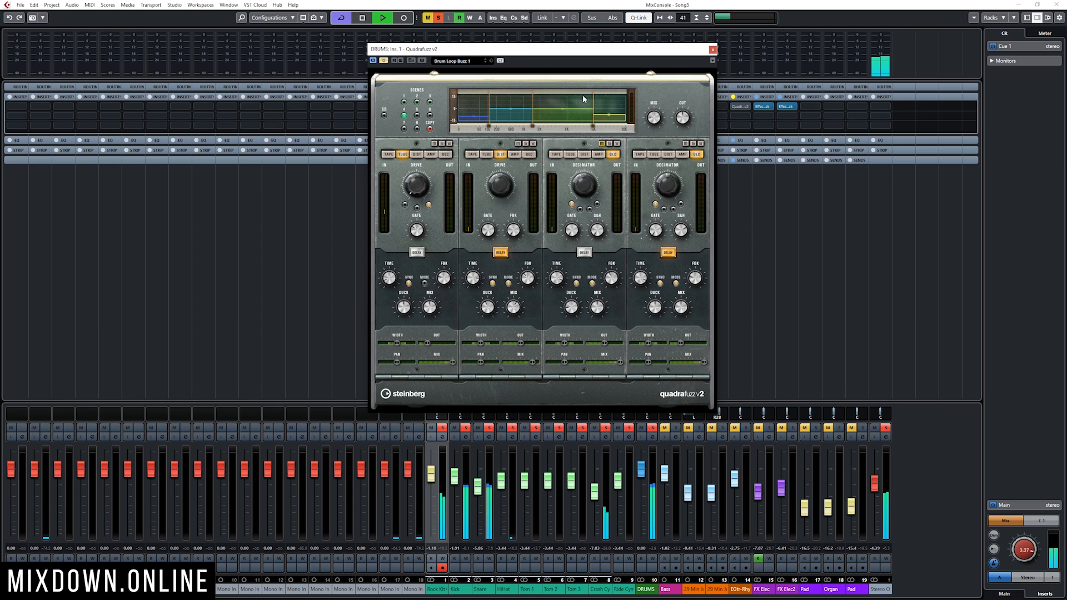
key(space)
Load the "Drum AMB Destroyer 1" preset in the DRUMS channel's Quadrafuzz v2 and play the soloed drums through it.
click(454, 61)
scroll(534, 132, up, 2)
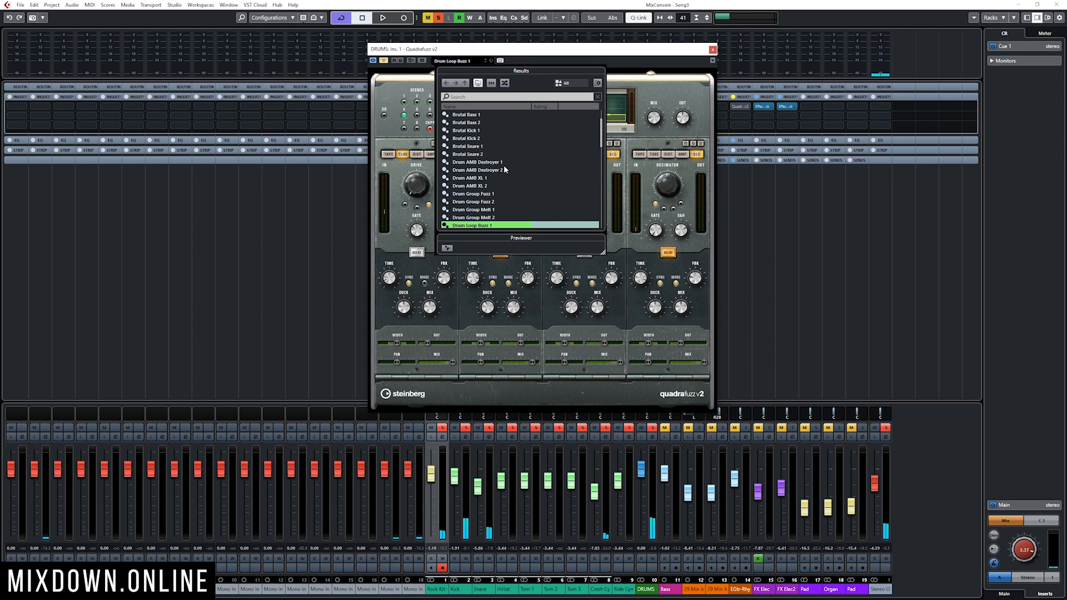
click(502, 164)
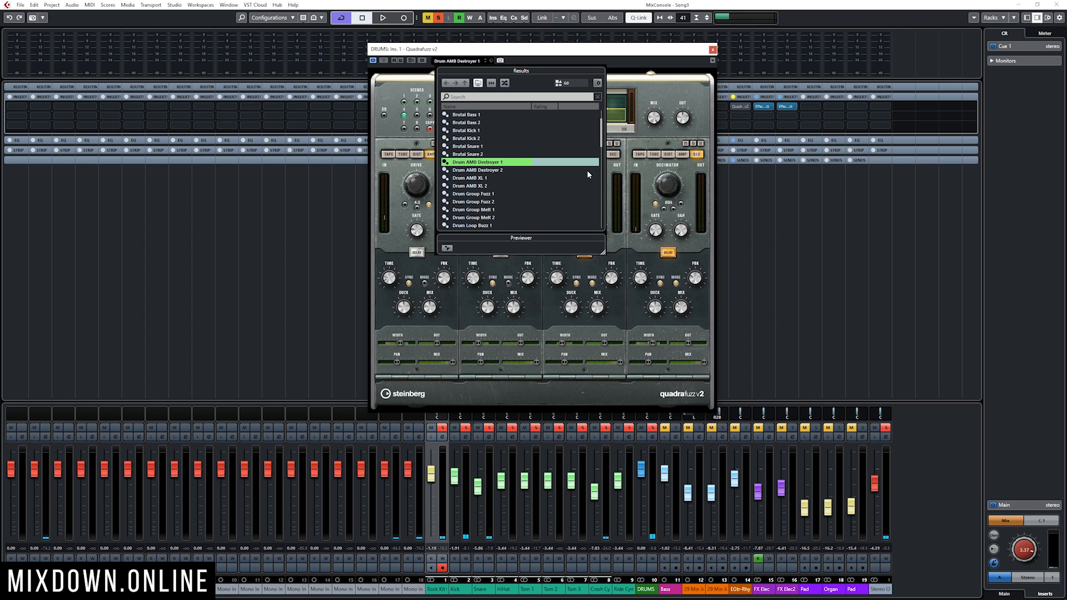
double_click(488, 162)
key(space)
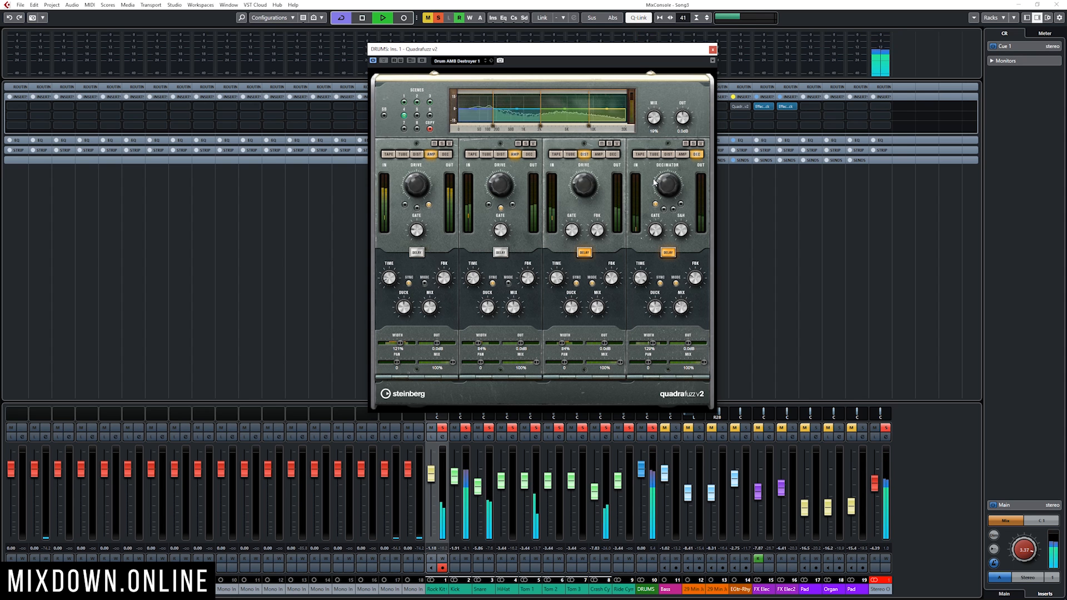
key(space)
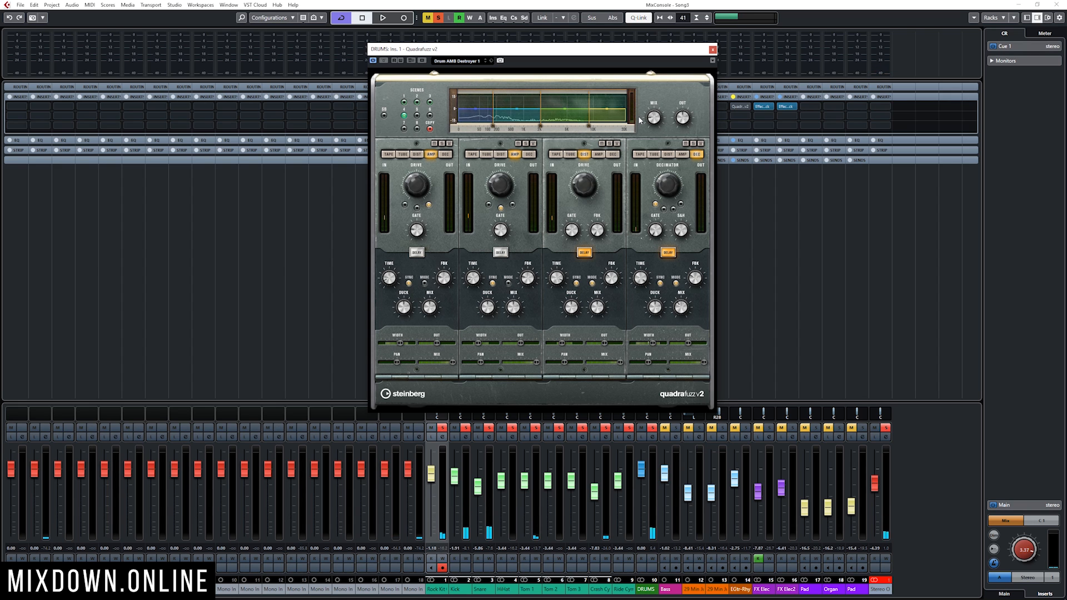
Set the Quadrafuzz v2 Mix to 0% and raise it gradually while the soloed drums play.
mouse_move(654, 129)
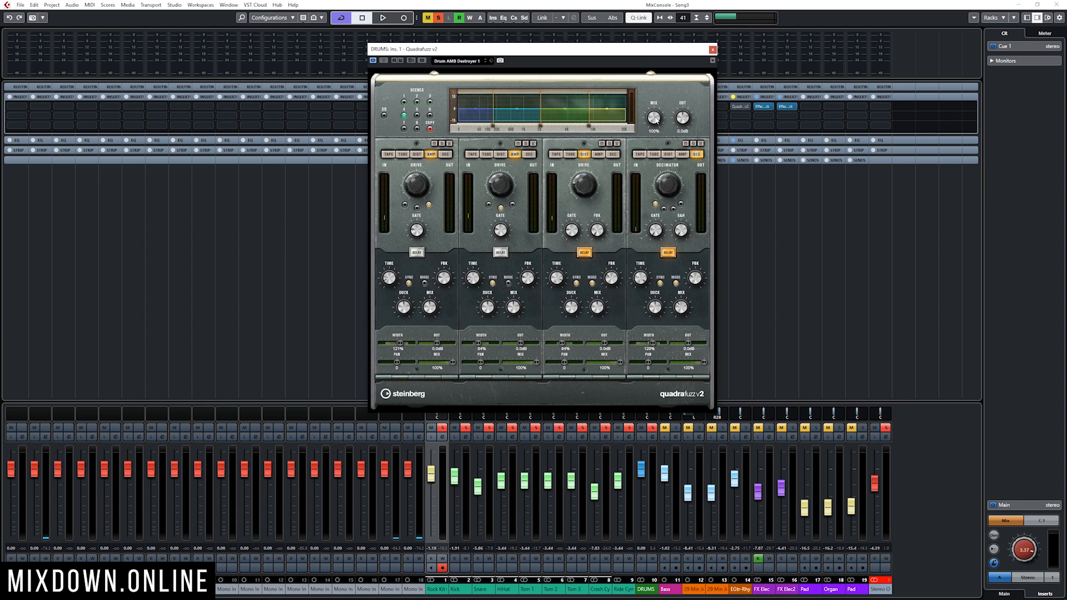
drag(655, 118, 657, 139)
key(space)
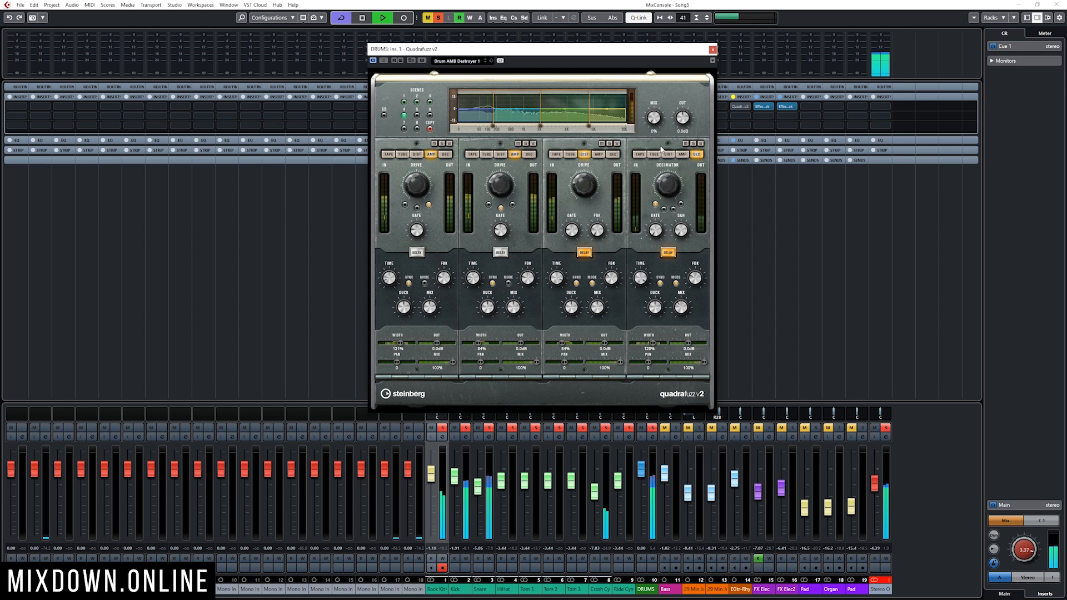
drag(656, 138, 658, 128)
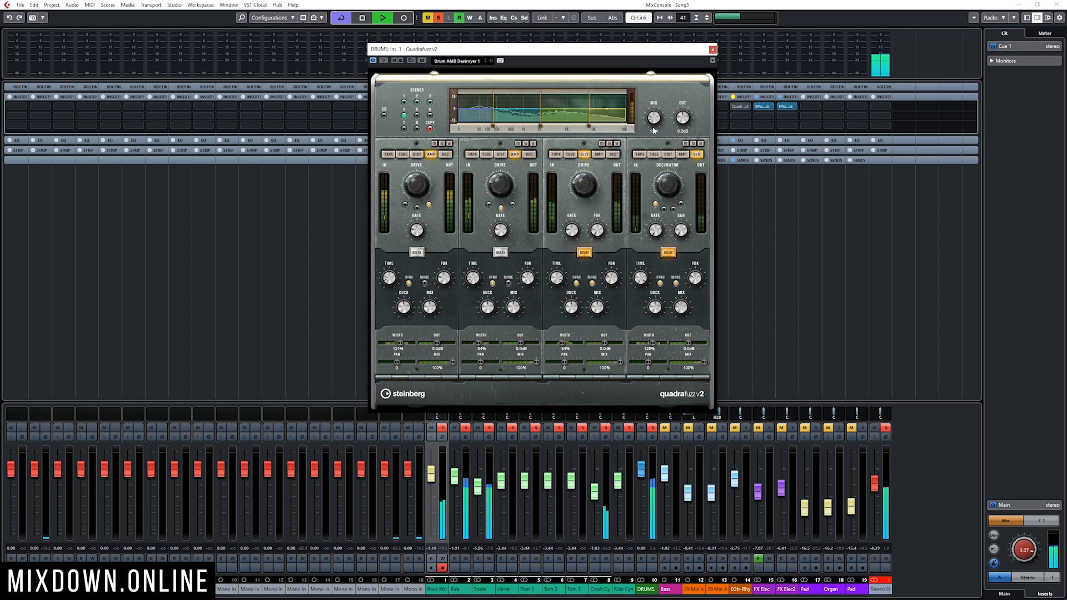
key(space)
Load the "Drum Group Fuzz 1" preset in the DRUMS channel's Quadrafuzz v2 and play the soloed drums through it.
click(459, 62)
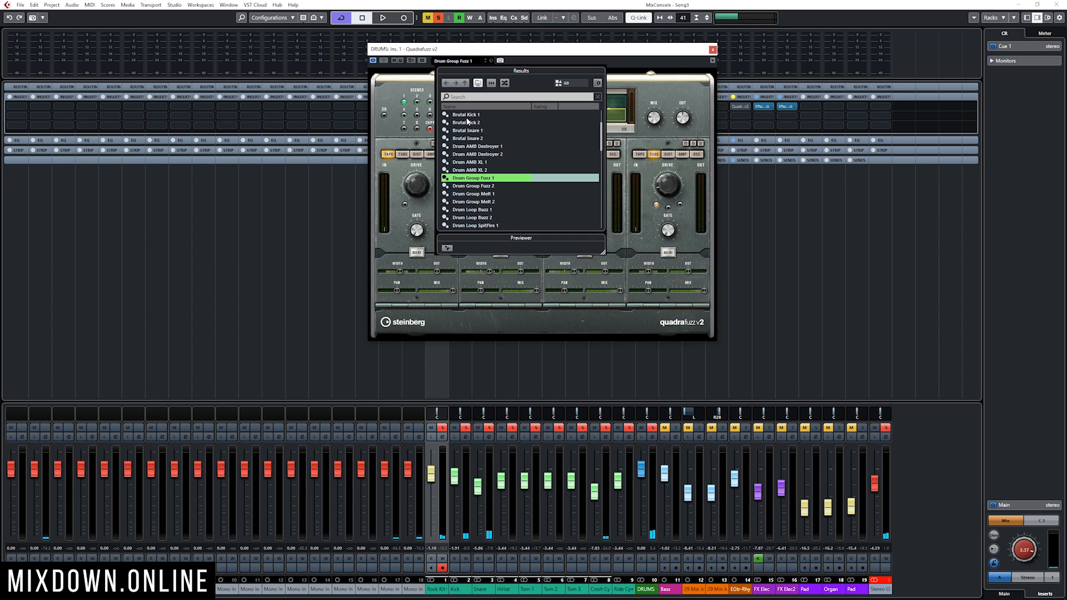
double_click(474, 178)
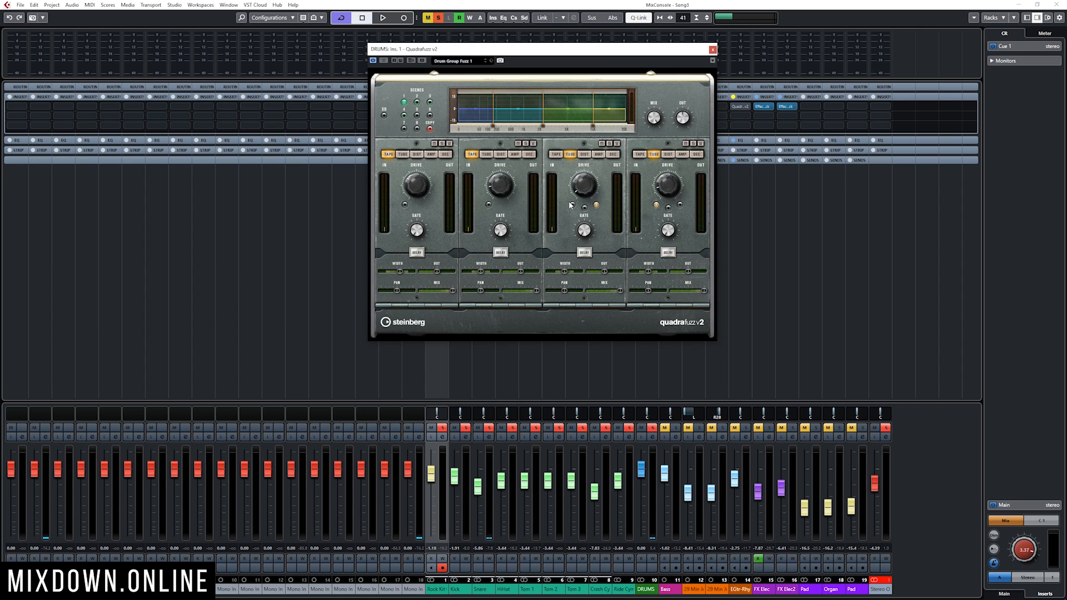
key(space)
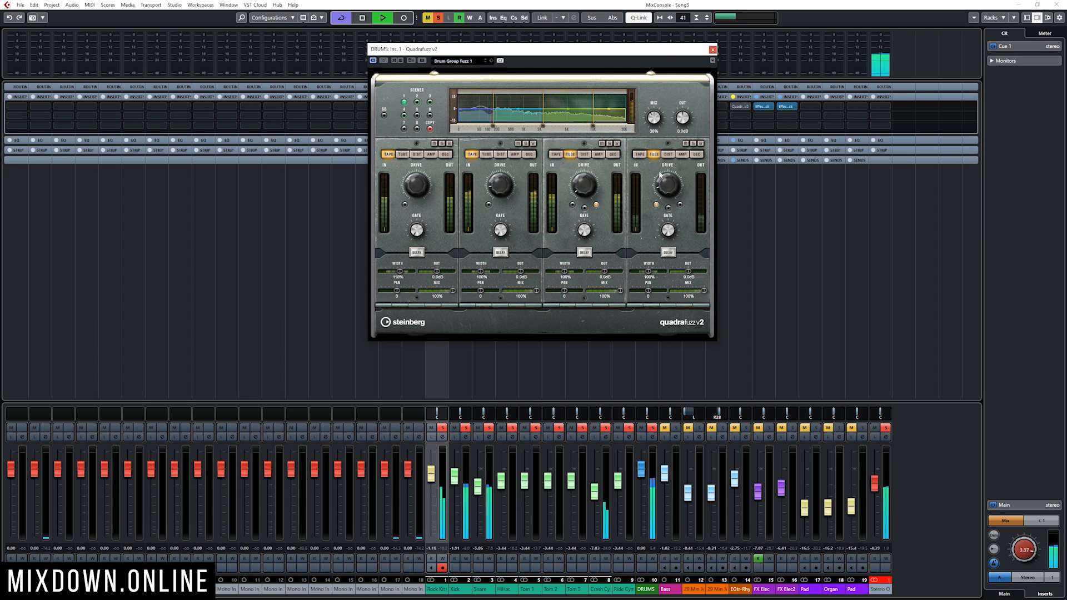
Solo the second Quadrafuzz v2 band during playback, turn on its delay, and set its width to 174%.
click(526, 144)
key(space)
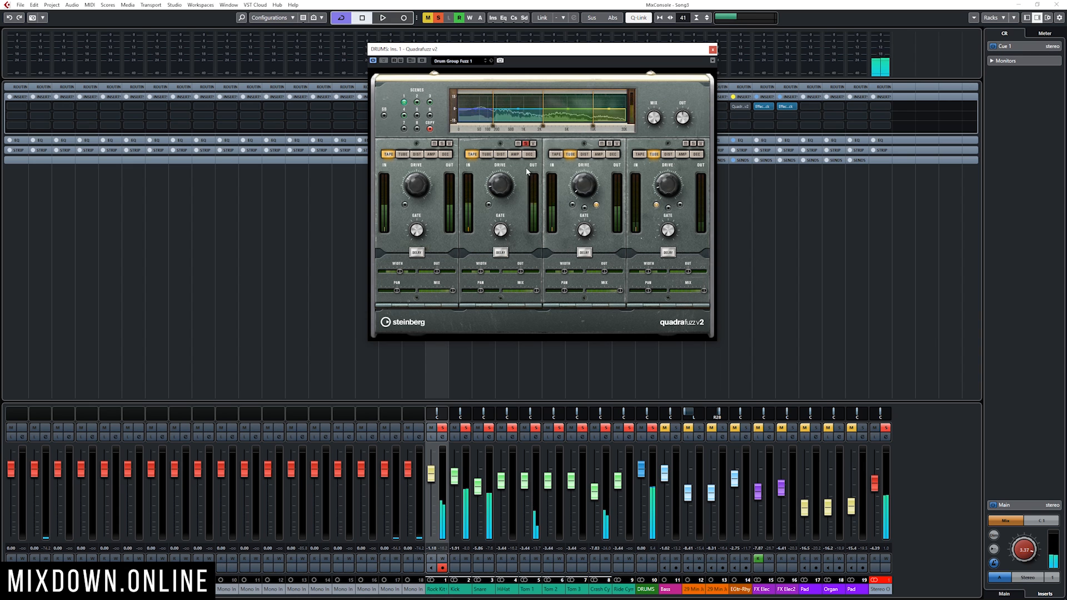
key(space)
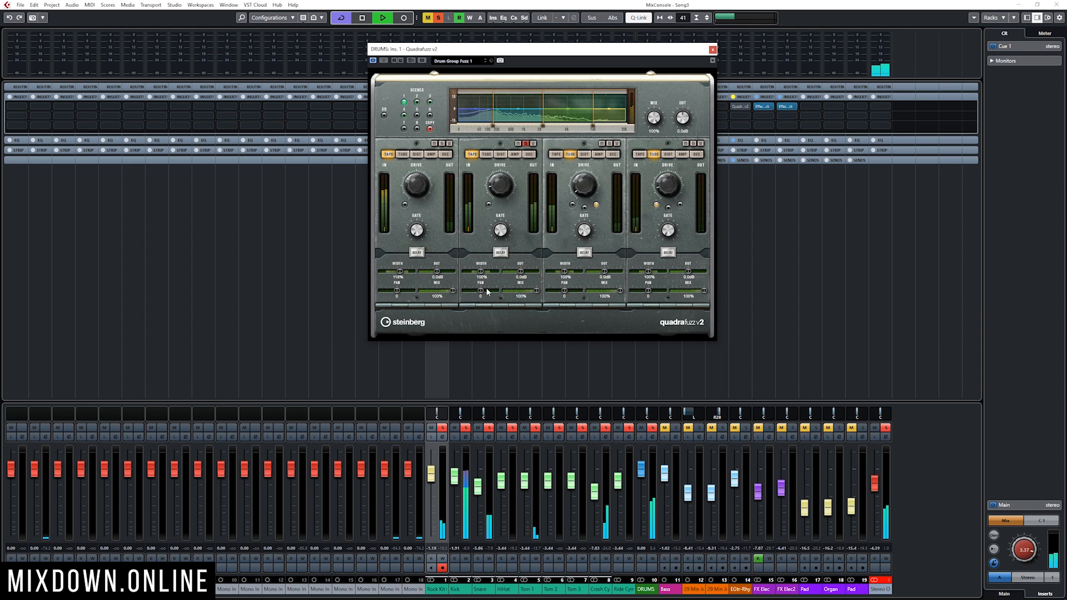
click(500, 253)
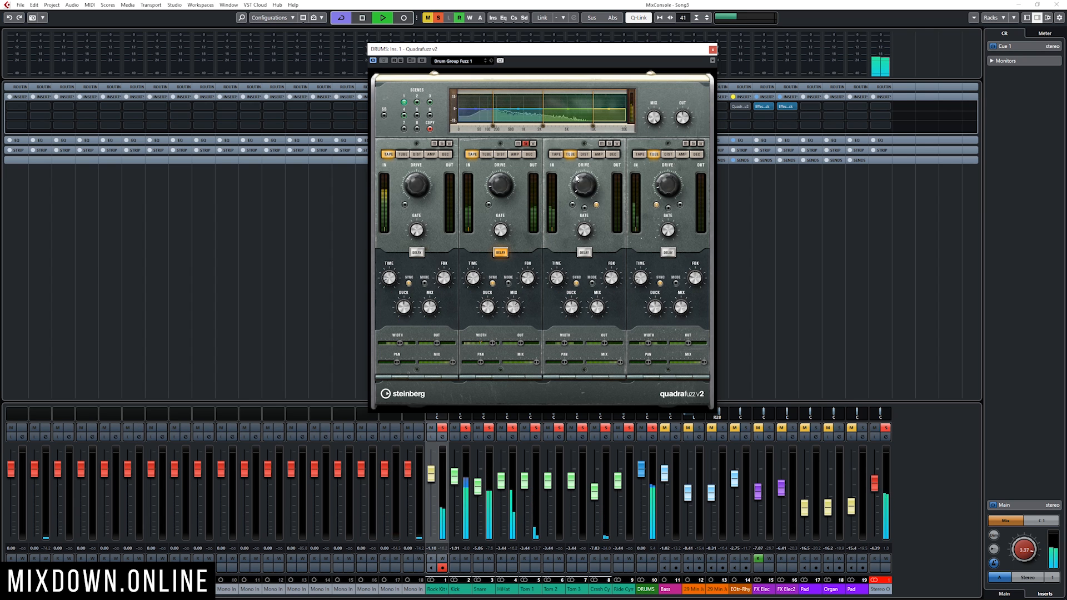
Play the soloed drums through all bands, set the Quadrafuzz v2 Mix to about 28%, and close the plug-in window.
key(space)
key(space)
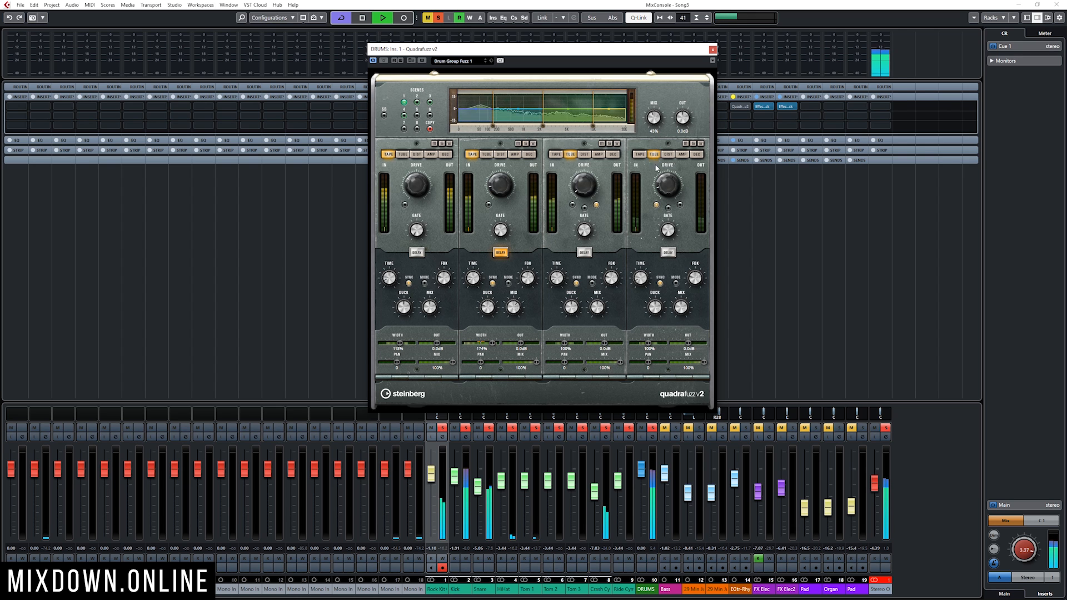
scroll(654, 116, up, 1)
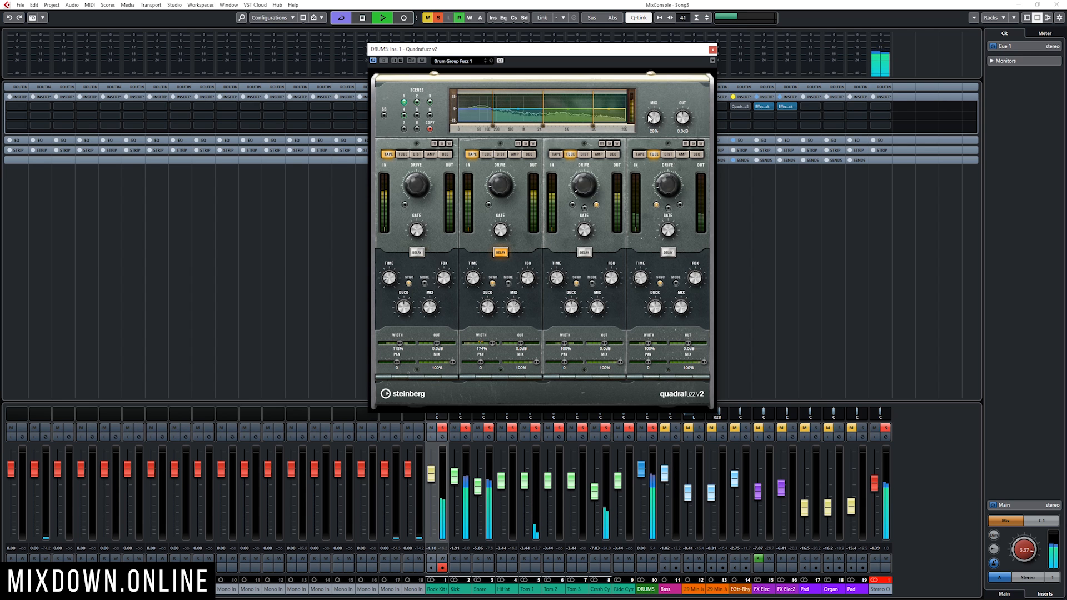
key(space)
click(713, 49)
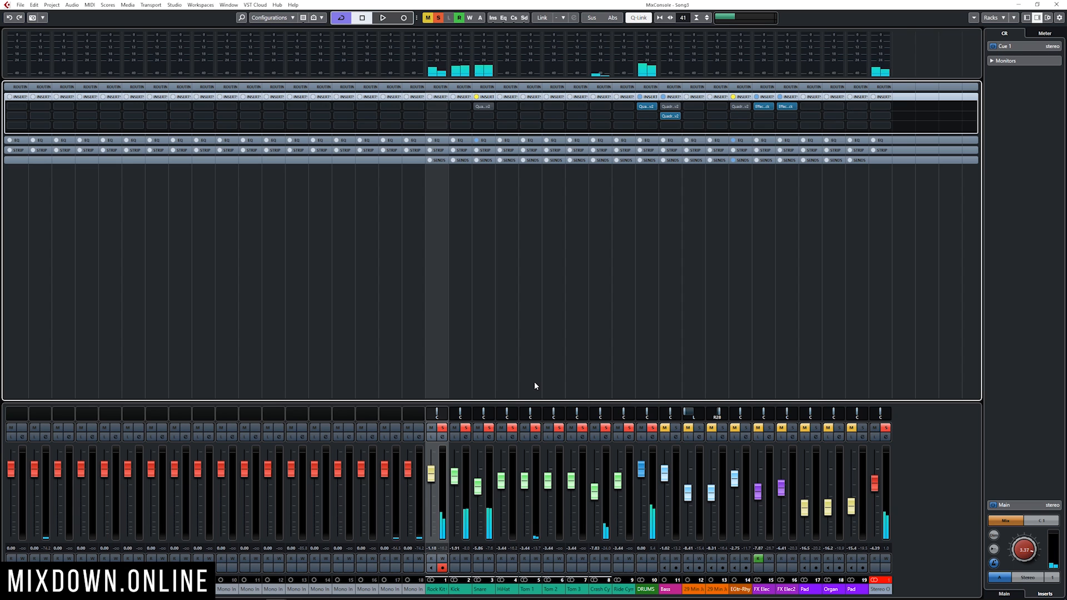
Unsolo the DRUMS channel and play the full mix while lowering its Quadrafuzz v2 Mix to about 20%.
click(653, 427)
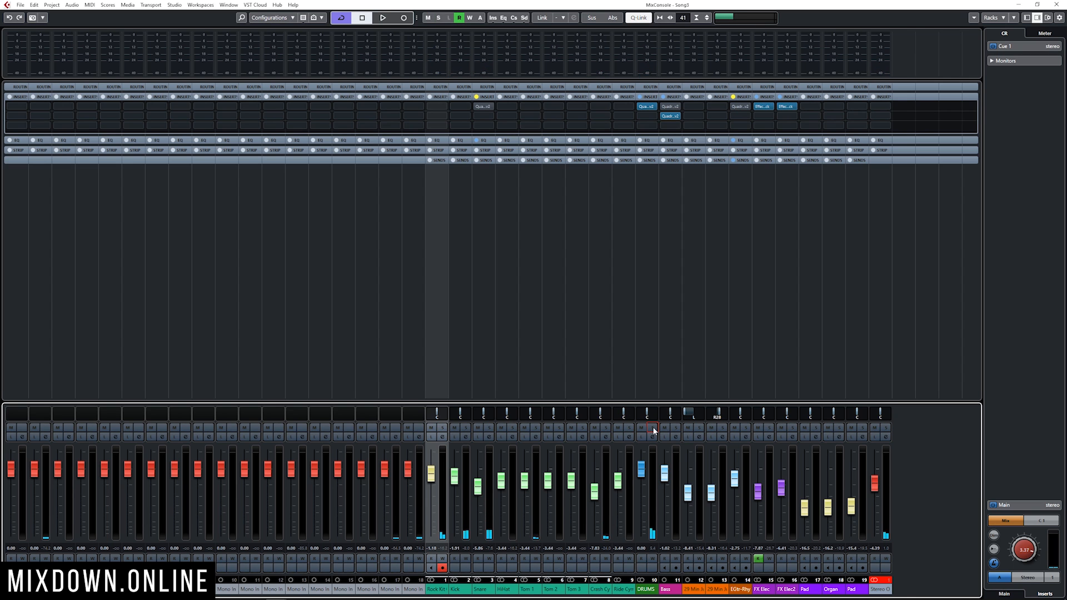
key(space)
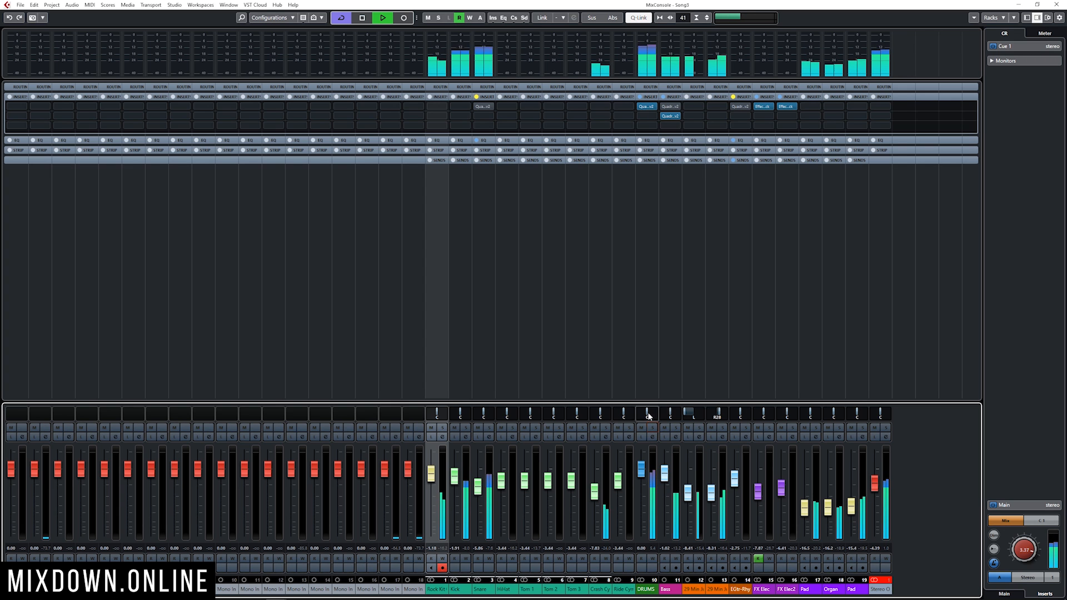
click(647, 107)
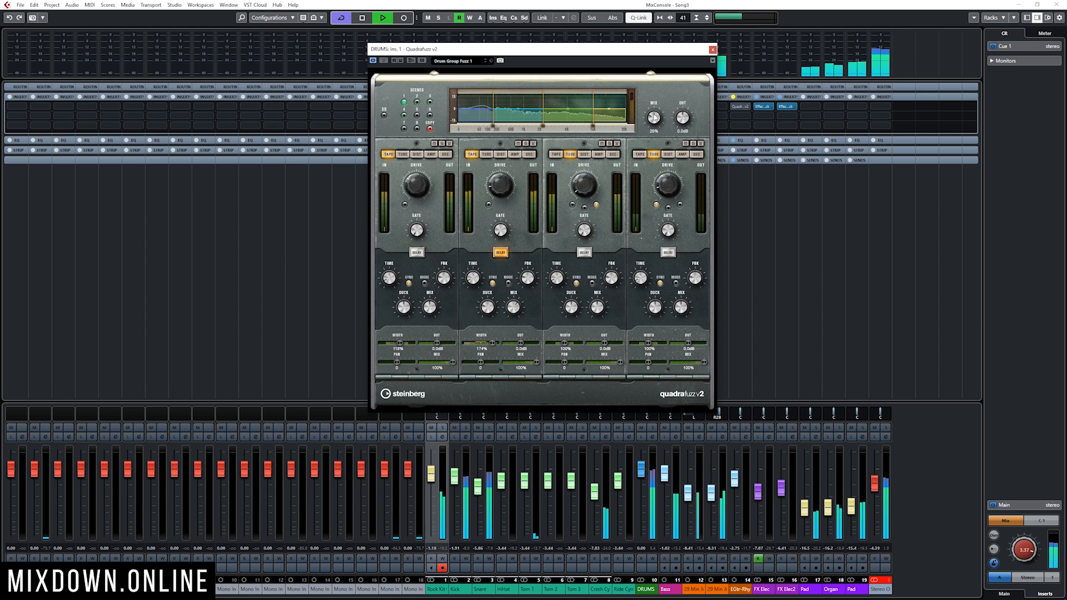
drag(652, 116, 651, 115)
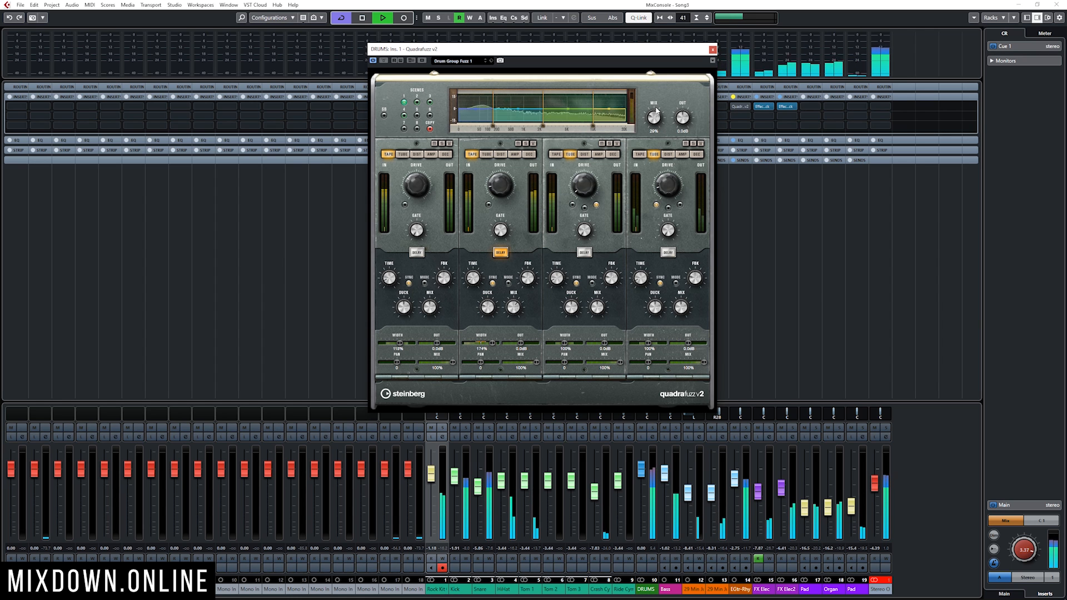
click(713, 50)
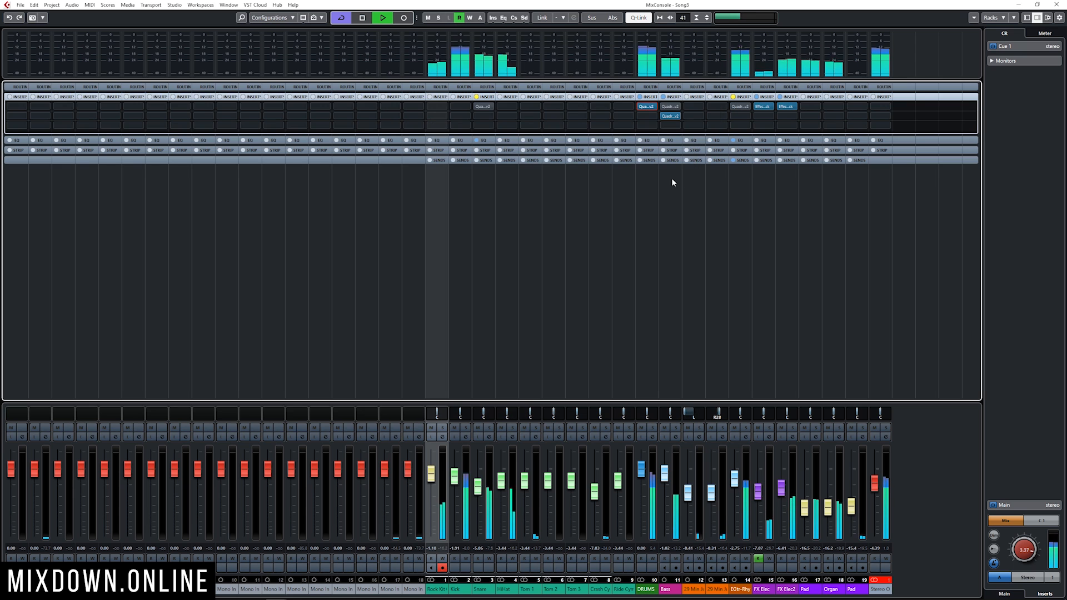
key(space)
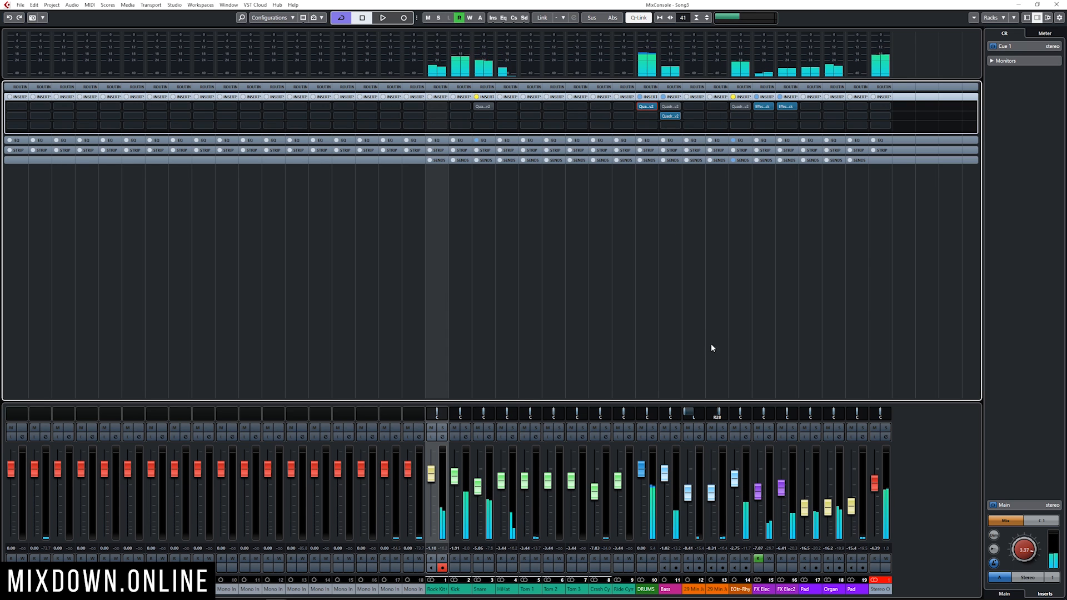
Return to the project view, select the EGtr-Rhy1-Verse Clean track, and place the playback position at bar 13.
key(F3)
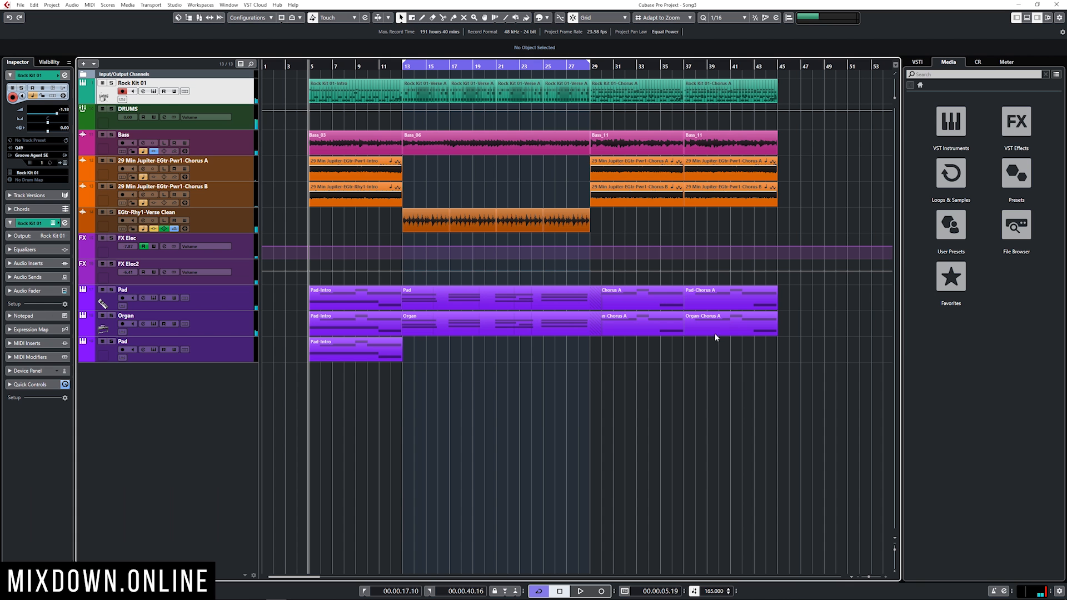
click(237, 229)
click(403, 68)
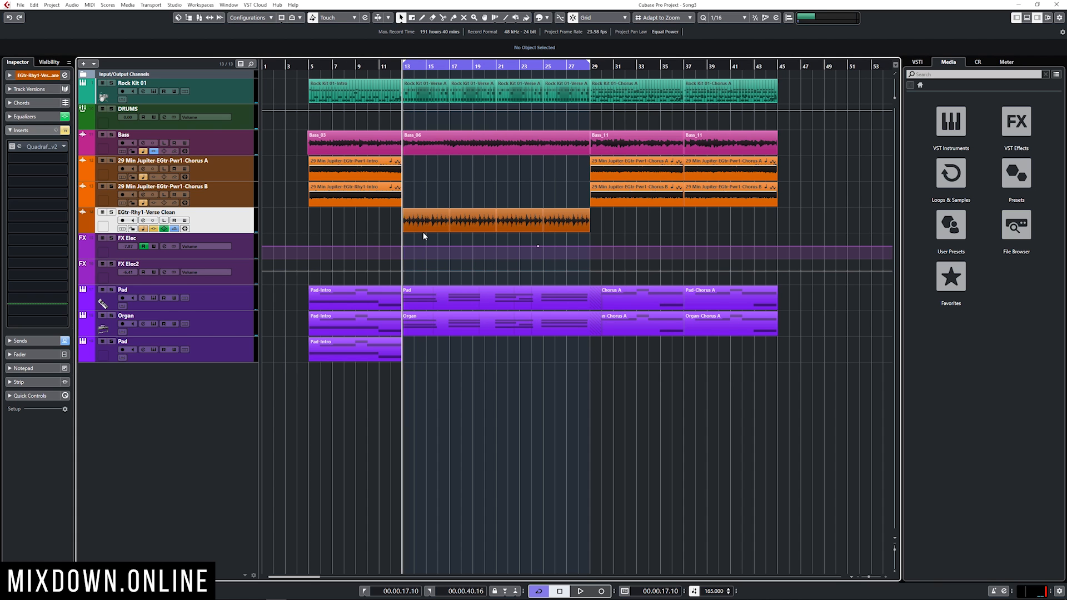
Play the loop from bar 13 with the EGtr-Rhy1-Verse Clean track soloed and its inserts bypassed.
key(space)
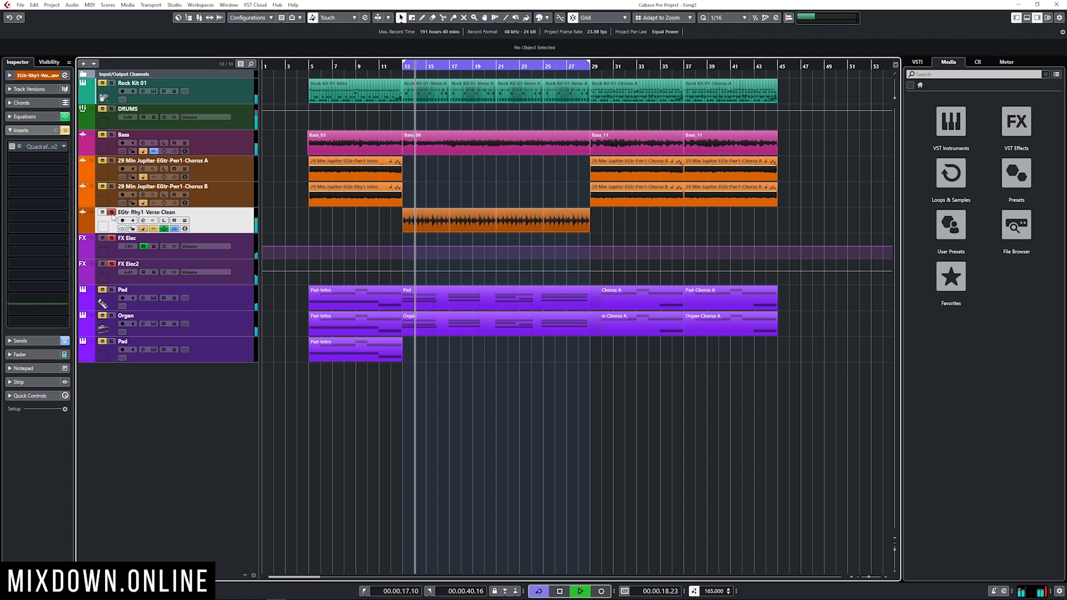
click(112, 212)
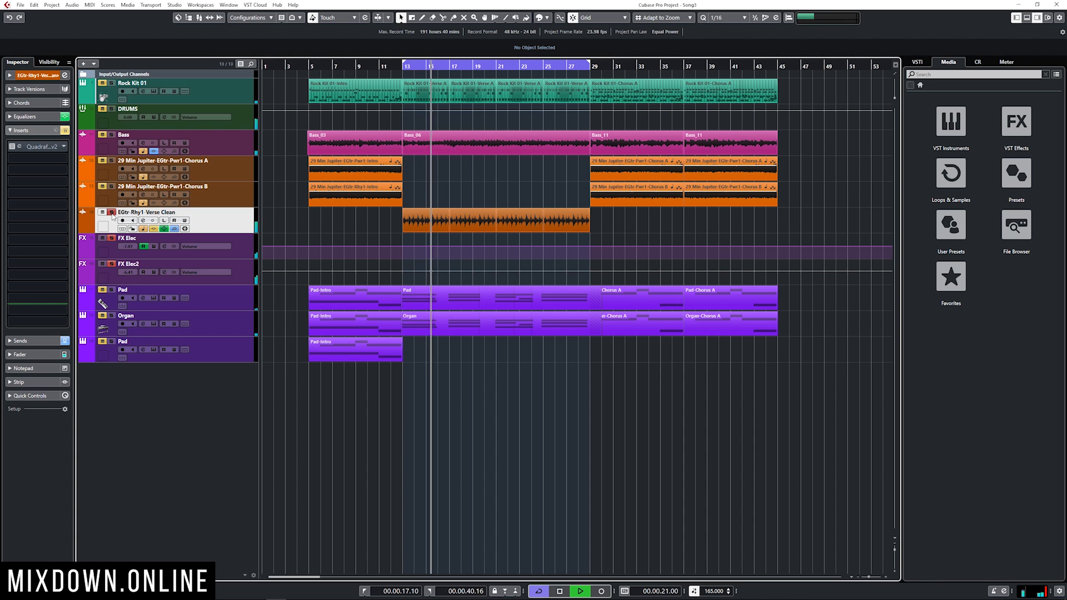
key(space)
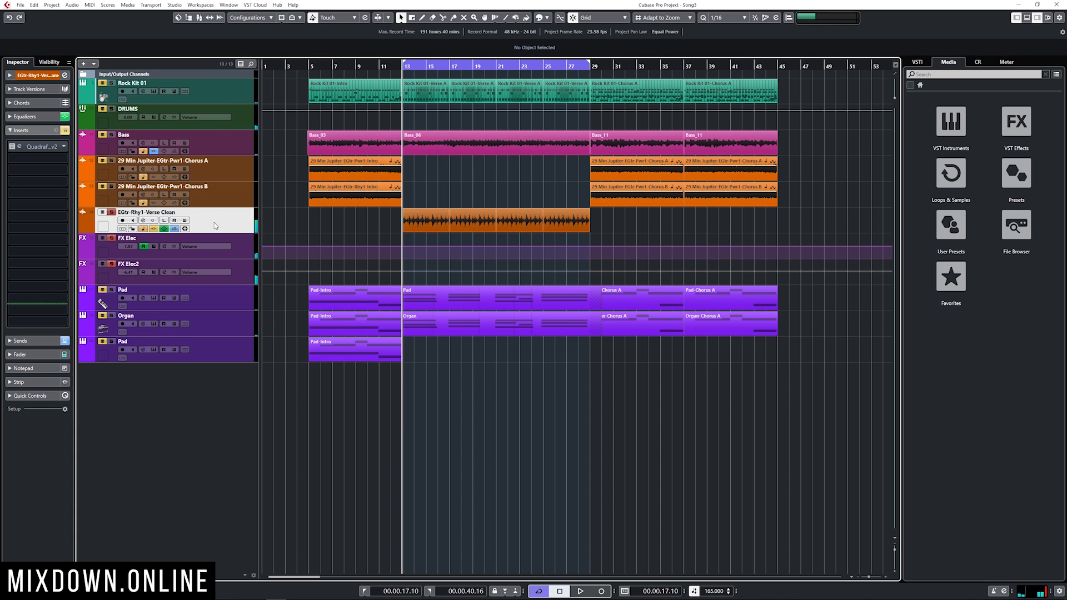
Open the rhythm guitar's Quadrafuzz v2 with its inserts active and play the soloed guitar through it.
click(17, 149)
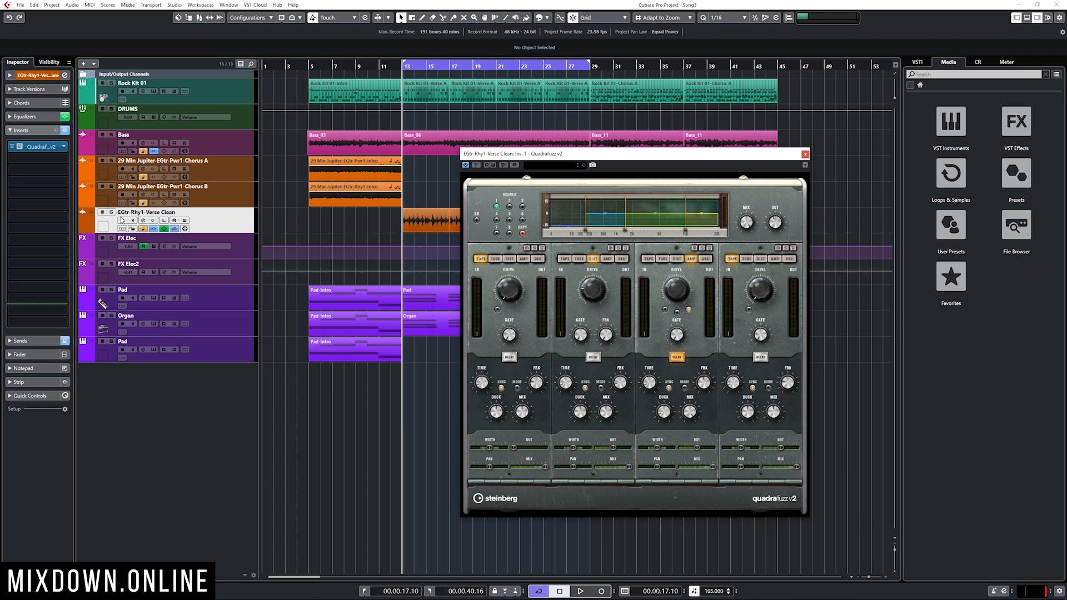
key(s)
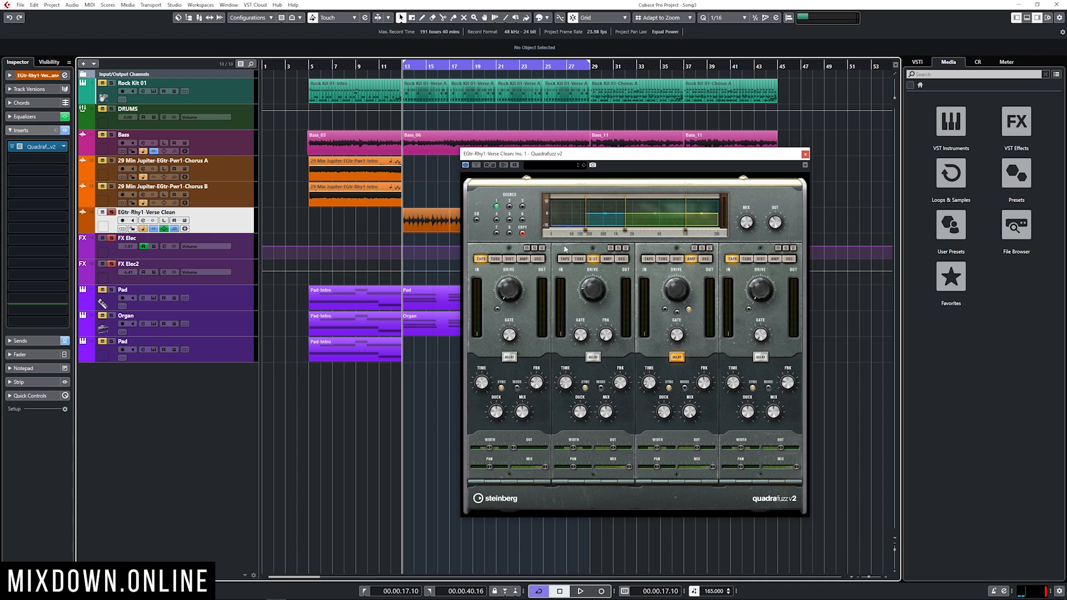
click(692, 258)
key(space)
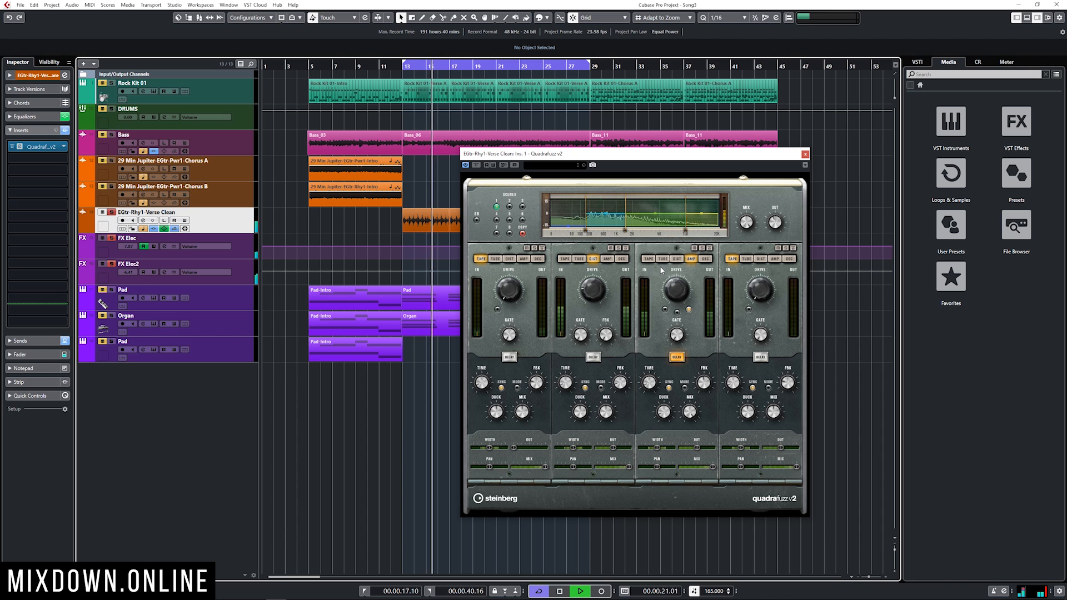
key(space)
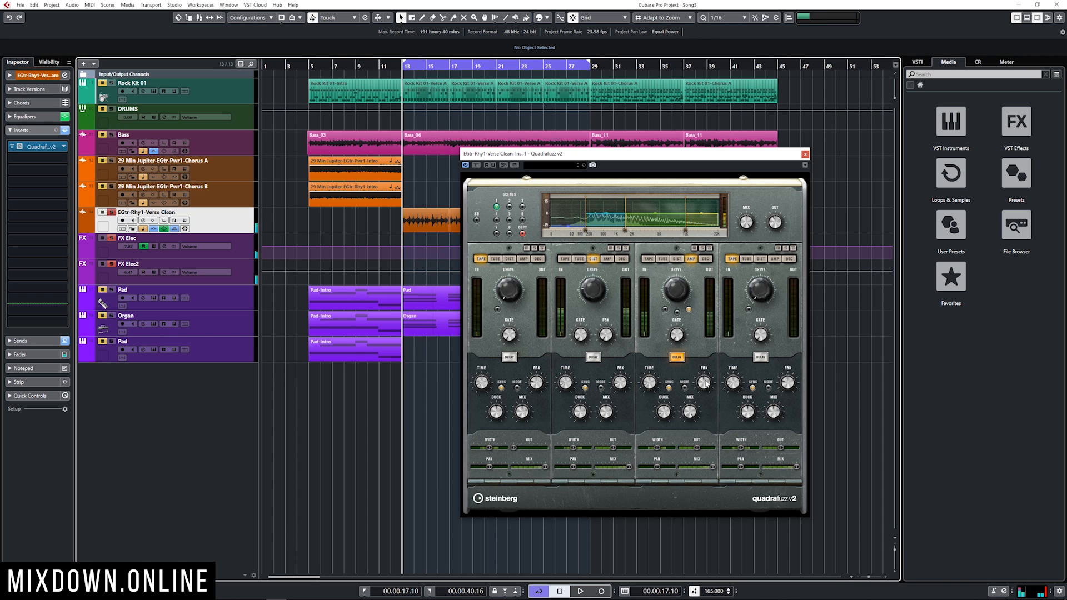
Bypass the first and fourth Quadrafuzz v2 bands and play the soloed rhythm guitar through the two middle bands.
click(542, 249)
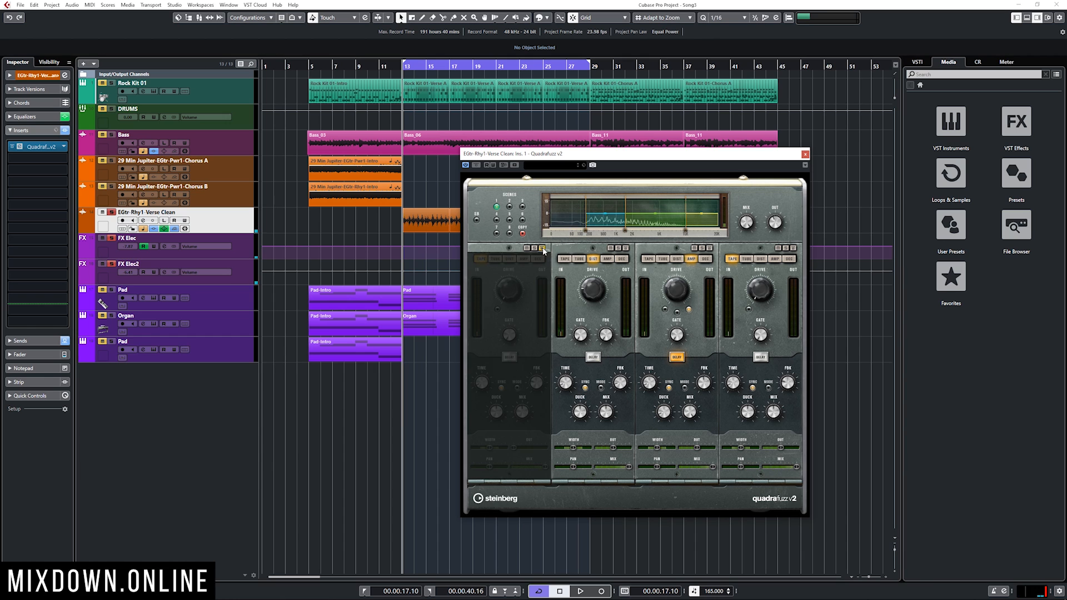
click(794, 248)
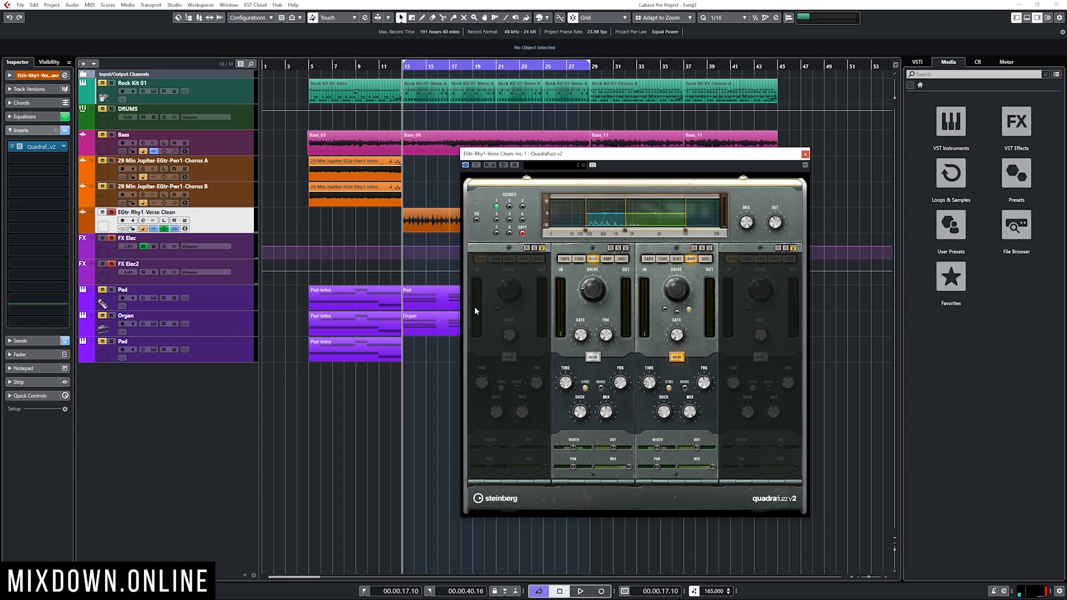
key(space)
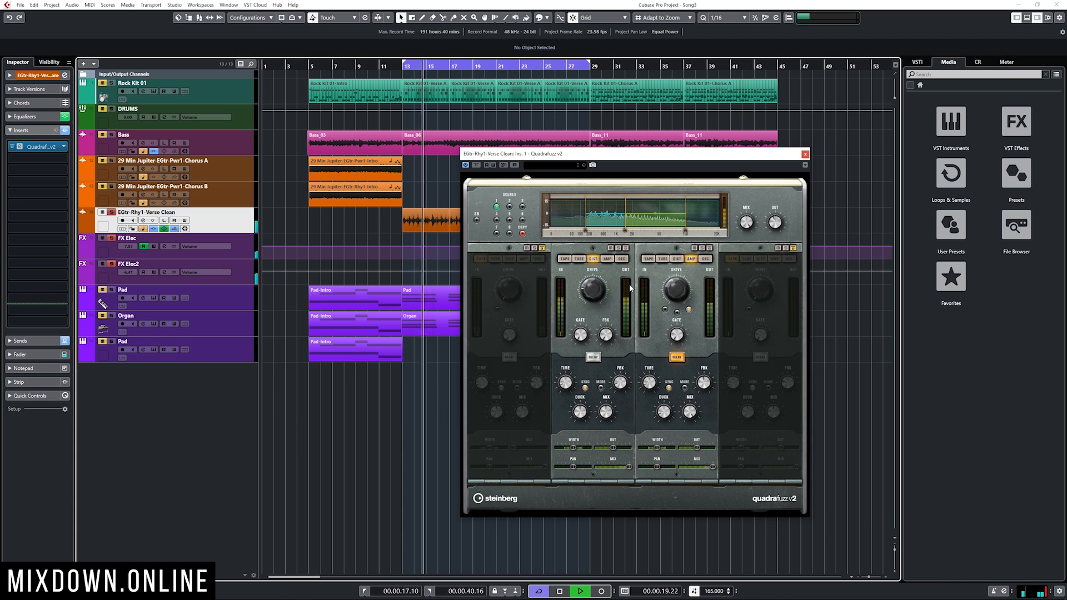
key(space)
Play the soloed guitar in several passes while adjusting the drive of the second and third bands.
key(space)
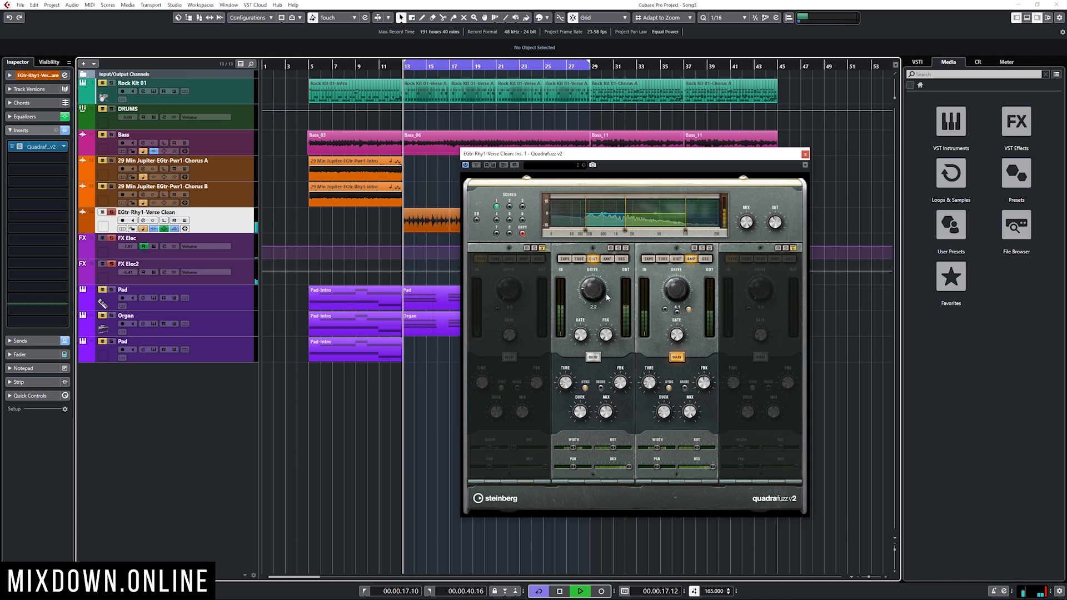
mouse_move(591, 282)
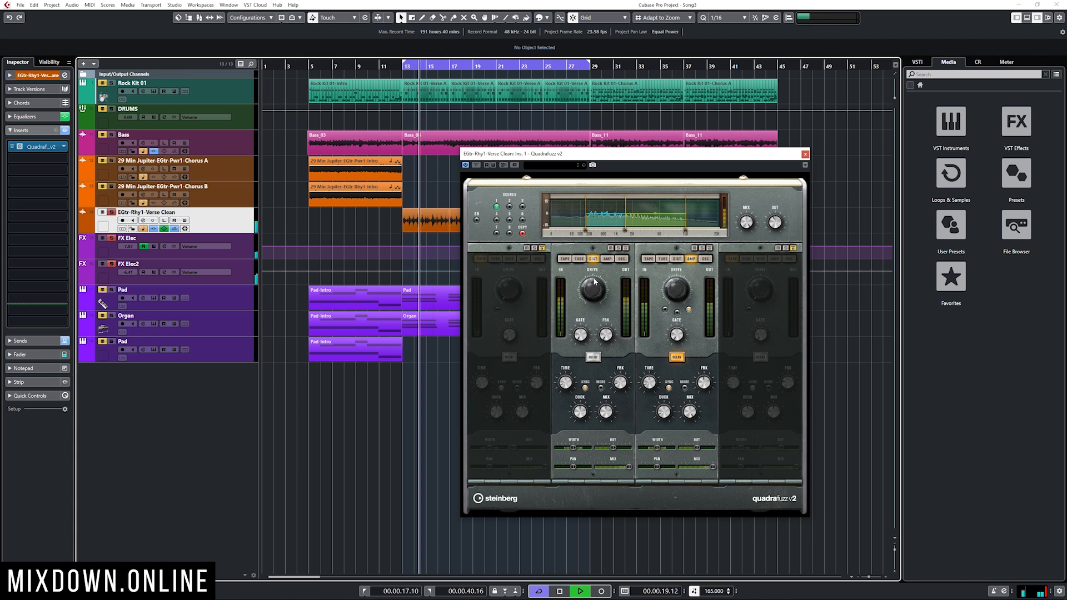
drag(591, 282, 583, 289)
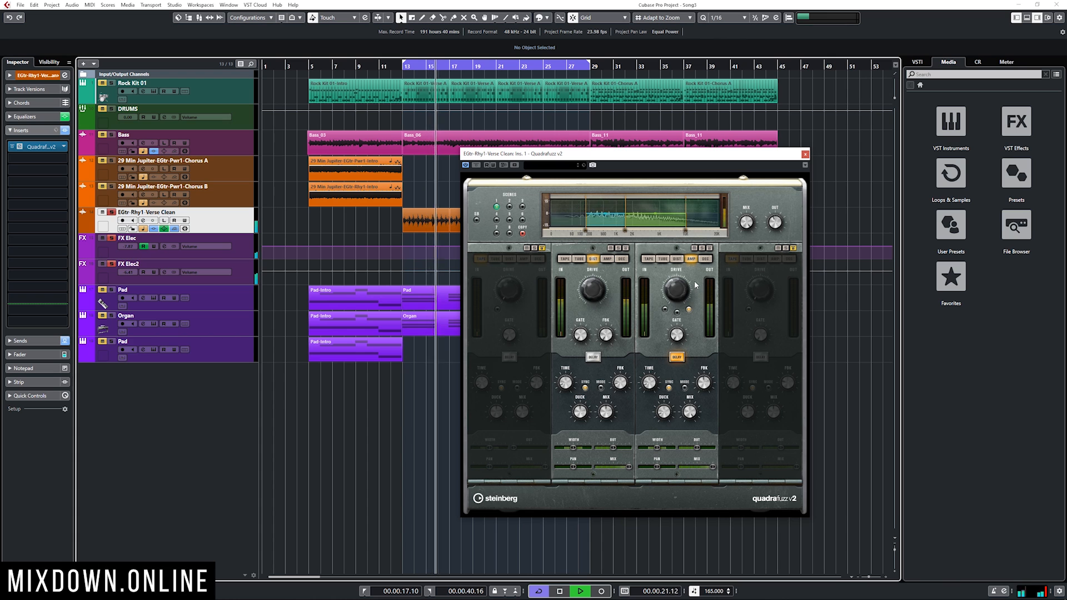
key(space)
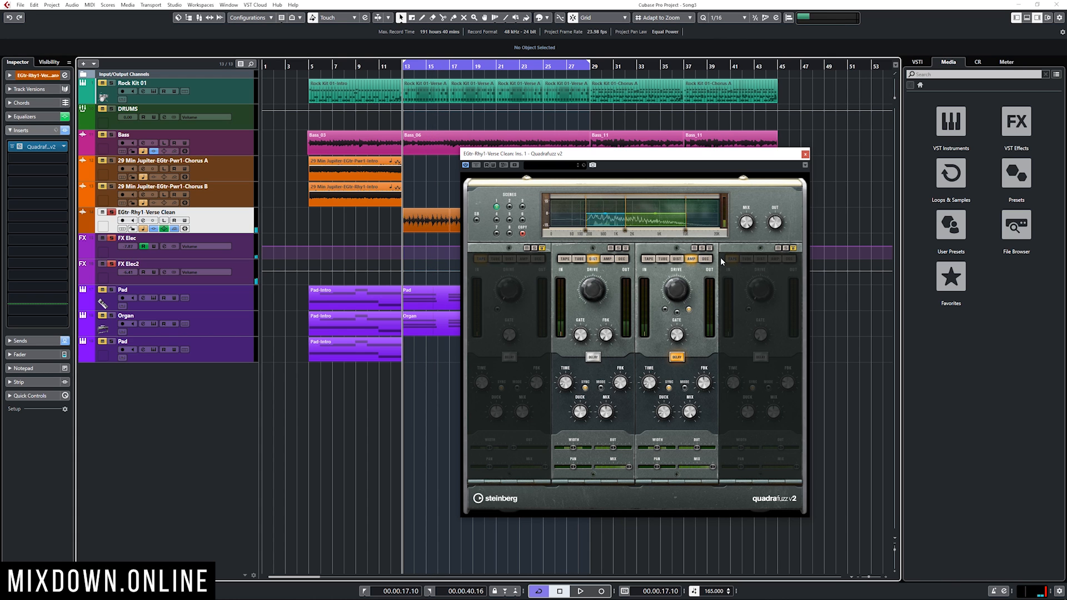
key(space)
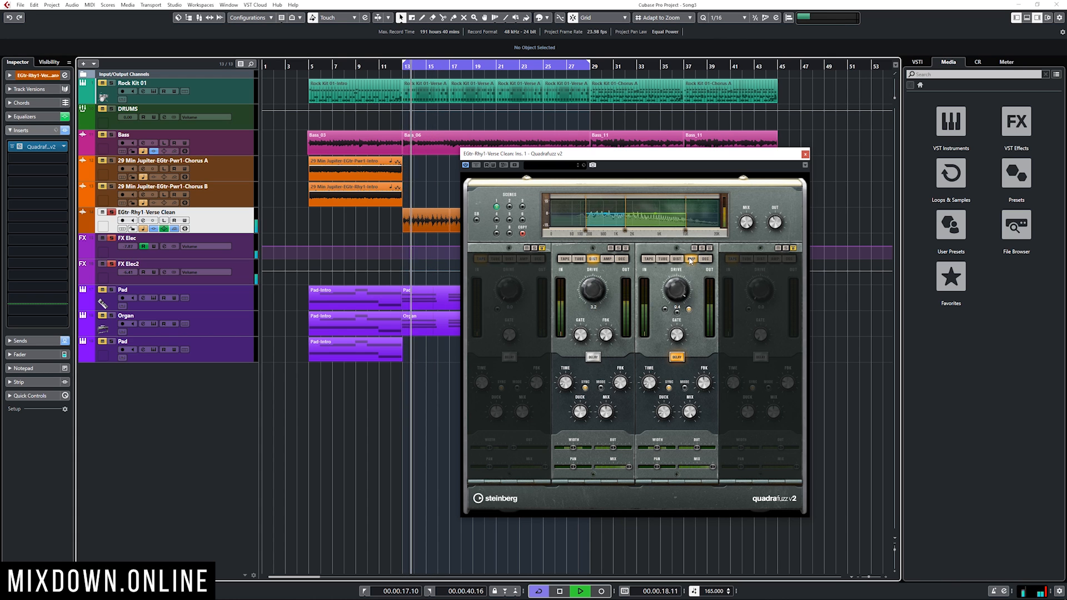
drag(688, 284, 675, 292)
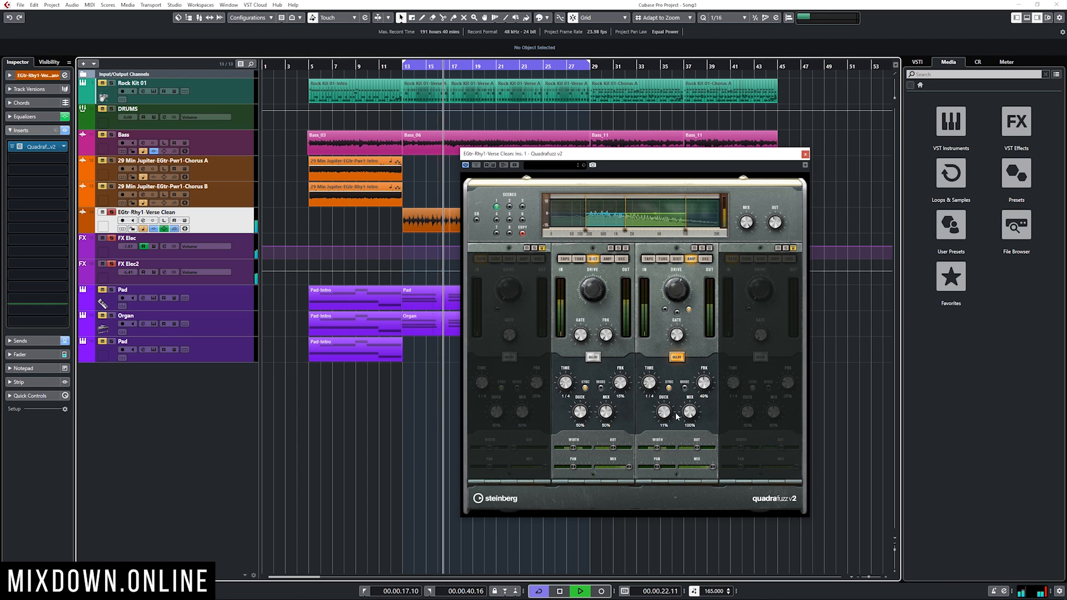
key(space)
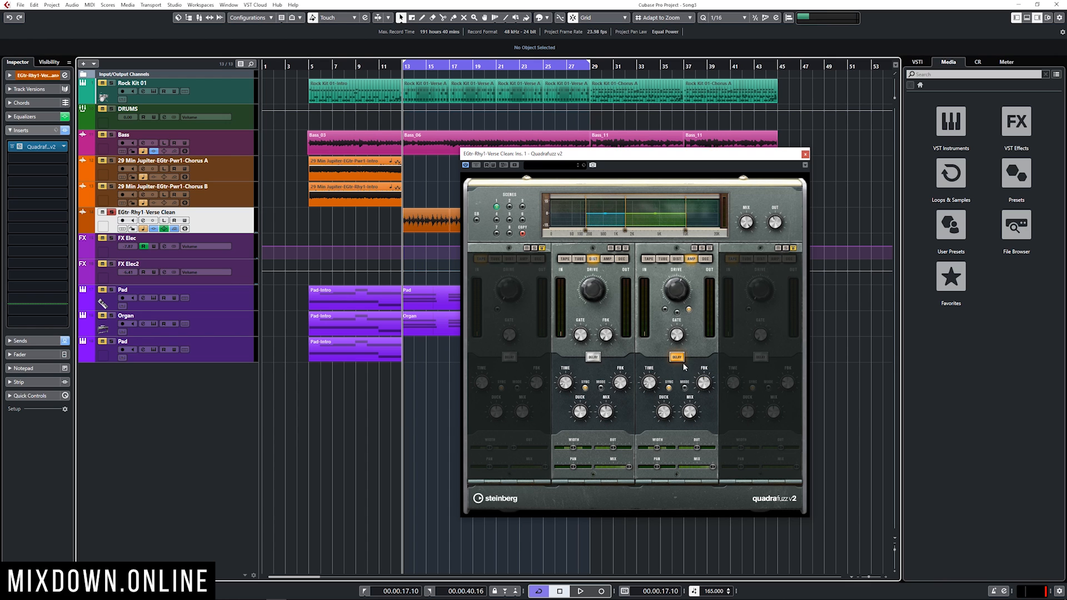
Compare the third band with its delay off and on during playback, and widen that band to about 107%.
key(space)
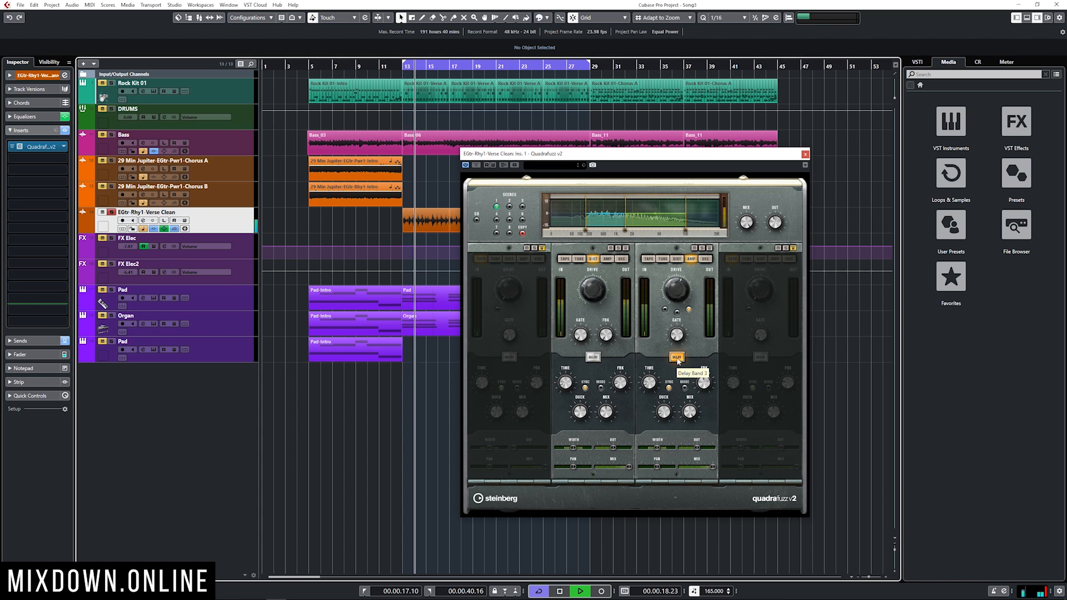
click(677, 360)
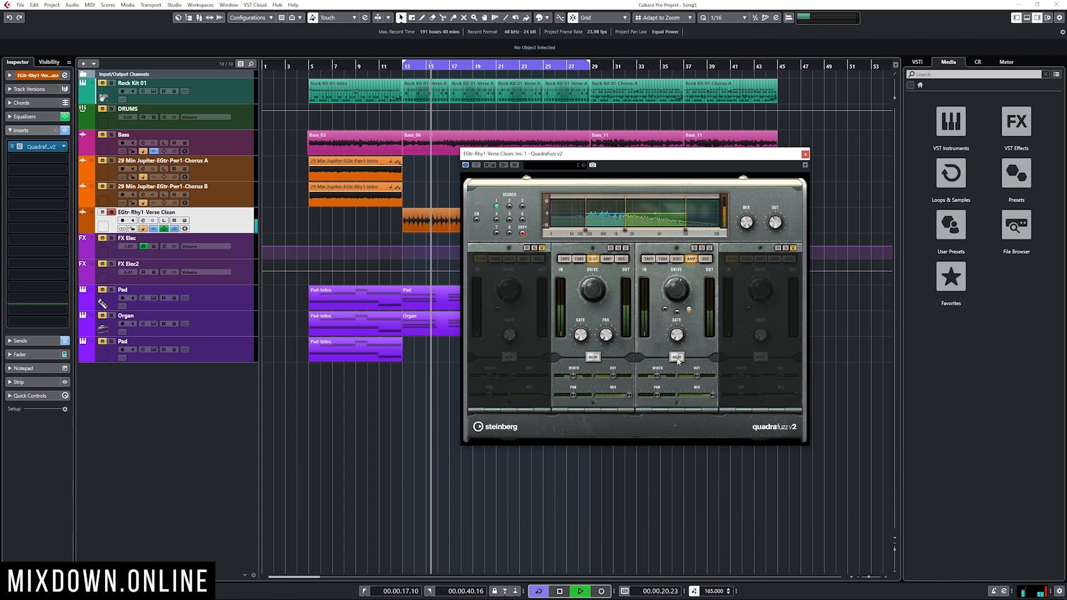
click(677, 360)
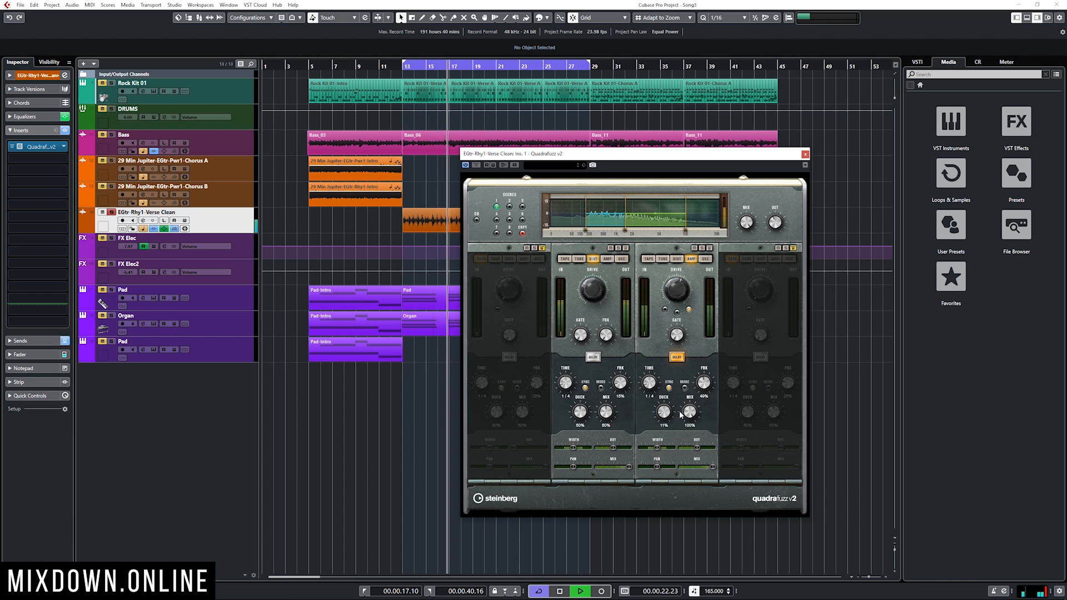
drag(665, 410, 650, 386)
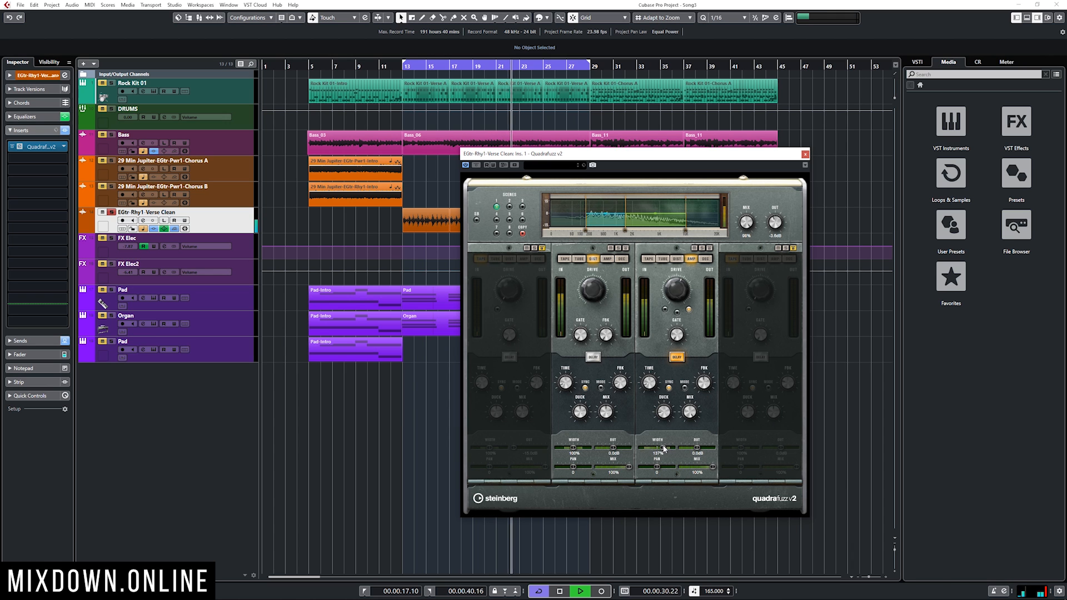
key(space)
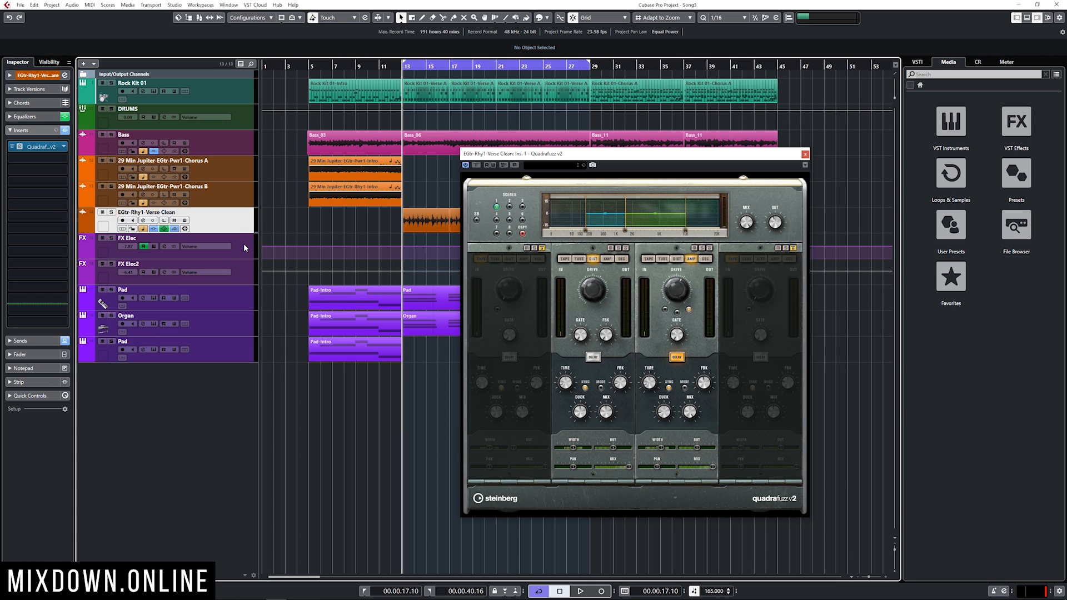
Play the full mix with the rhythm guitar unsoloed, comparing its Quadrafuzz v2 bypassed and active.
click(244, 247)
key(space)
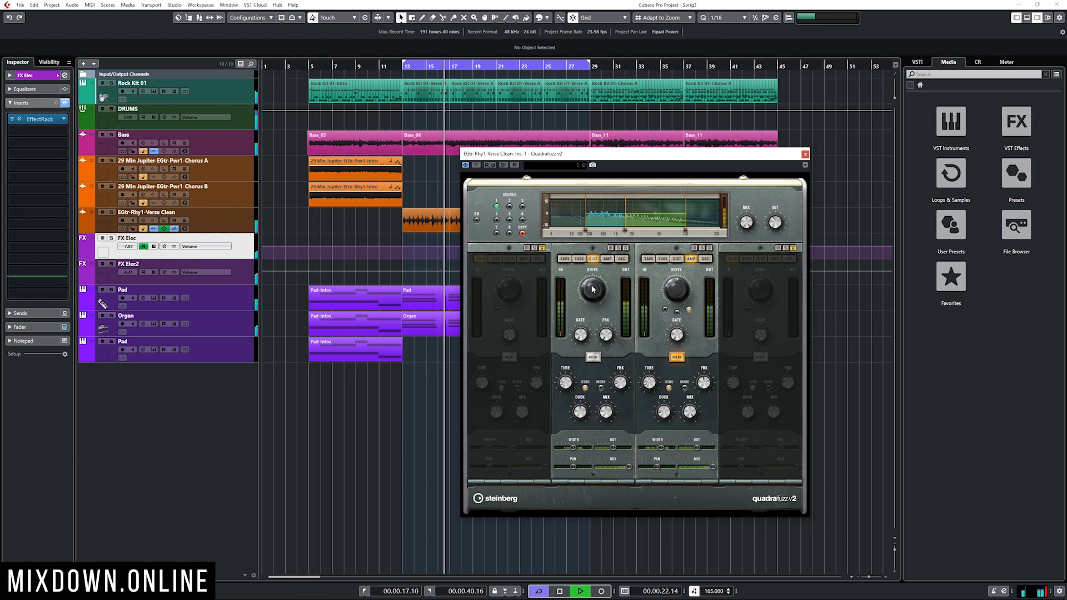
click(477, 166)
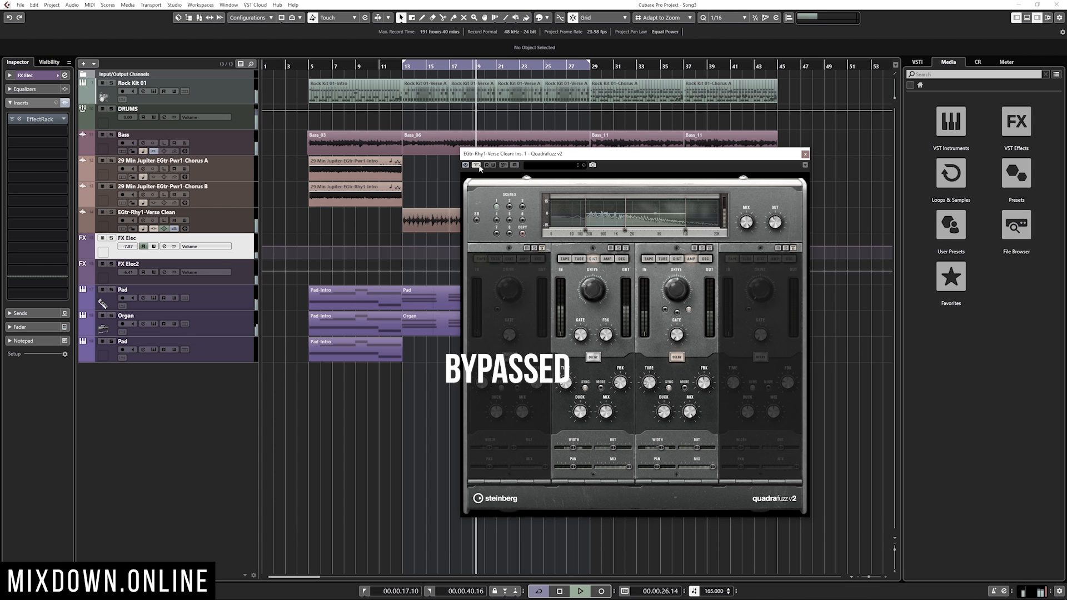
click(477, 165)
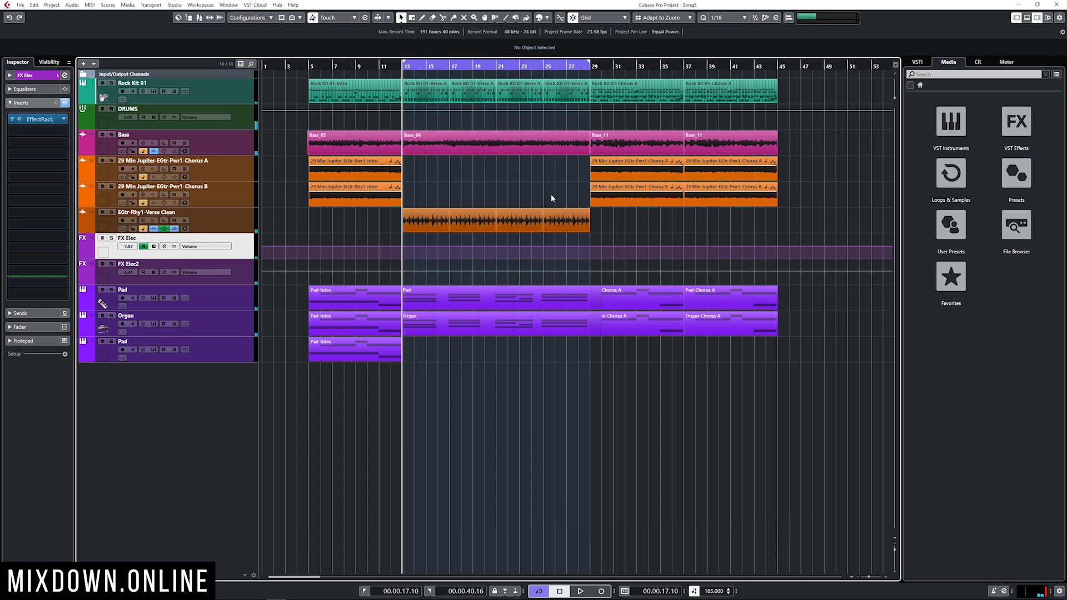
Open the MixConsole and select the DRUMS, Bass, and EGtr-Rhy1 channels together.
key(F3)
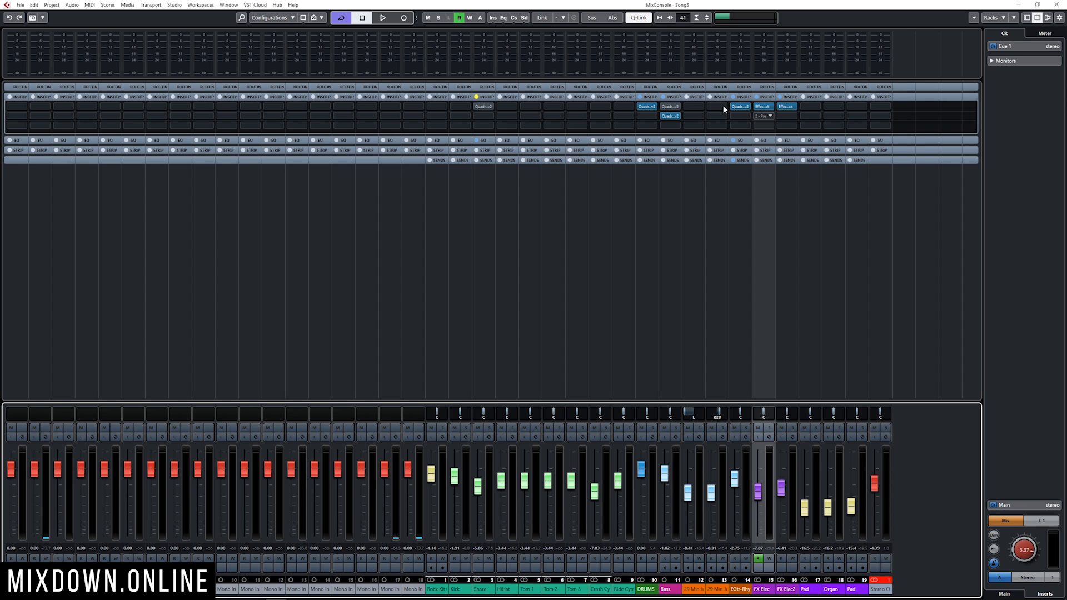
click(669, 591)
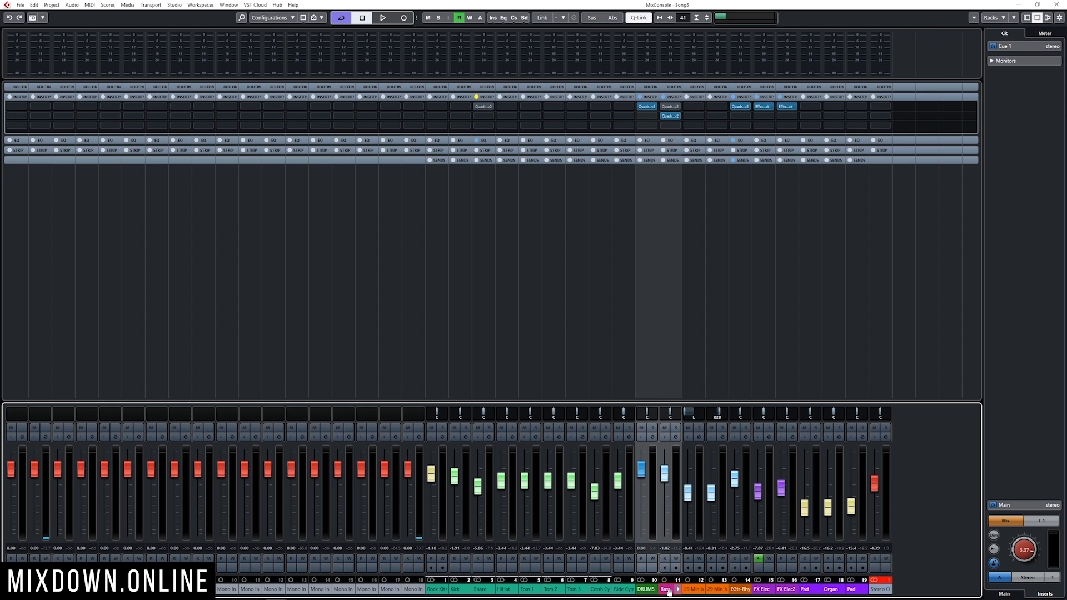
click(762, 590)
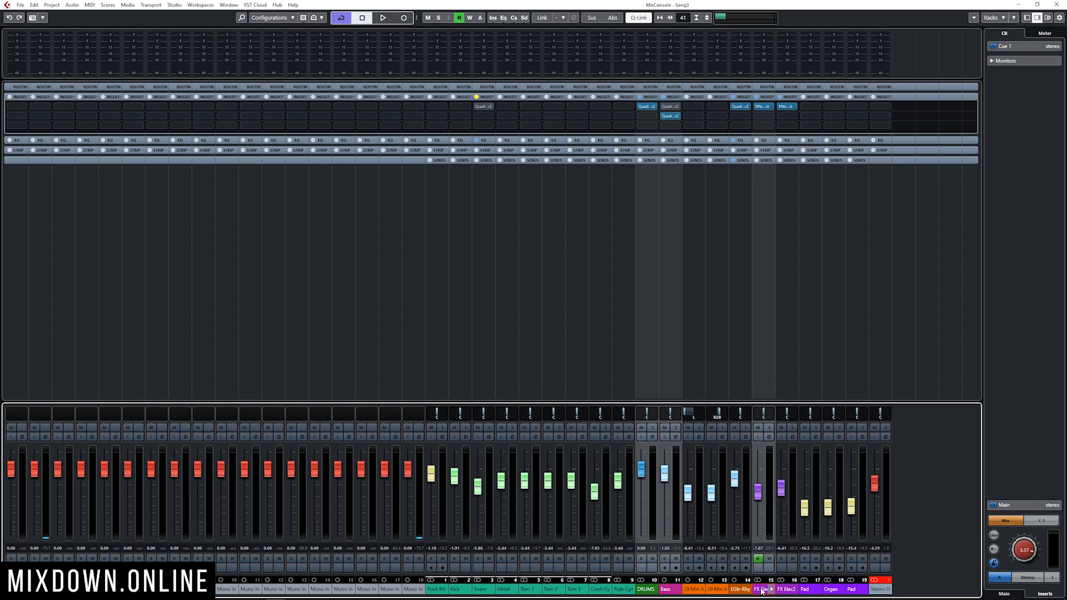
click(742, 589)
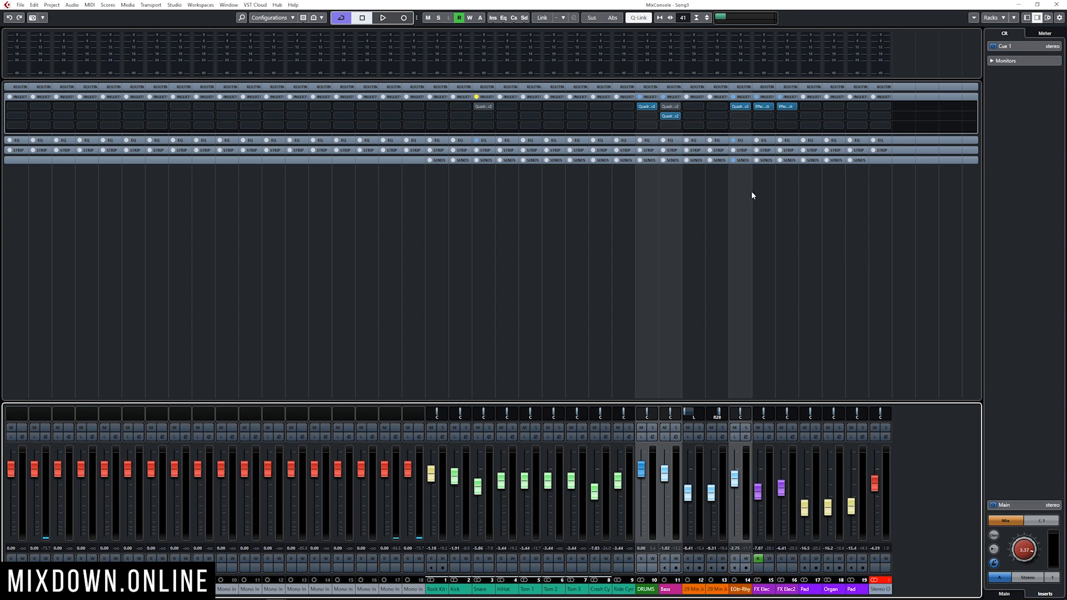
Play the full mix while repeatedly bypassing and reactivating the inserts of the DRUMS, Bass, and EGtr-Rhy1 channels together.
click(642, 98)
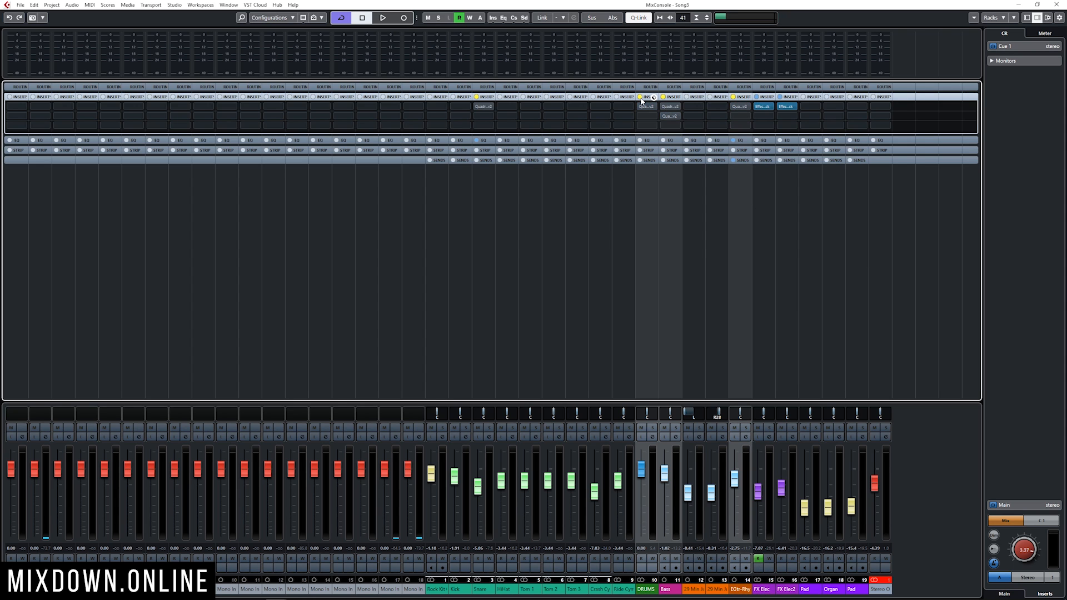
key(space)
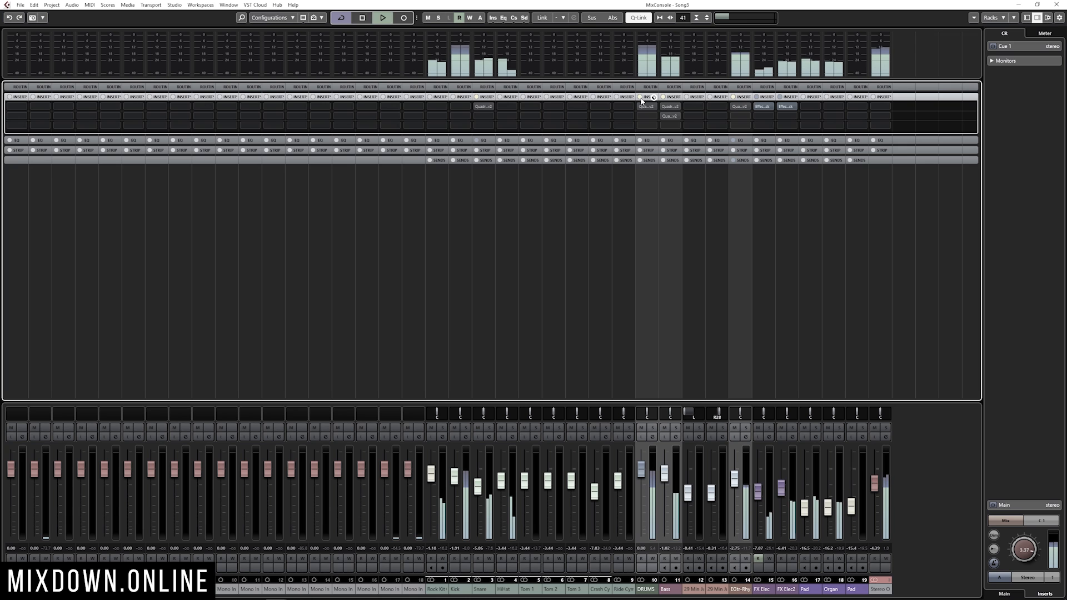
key(space)
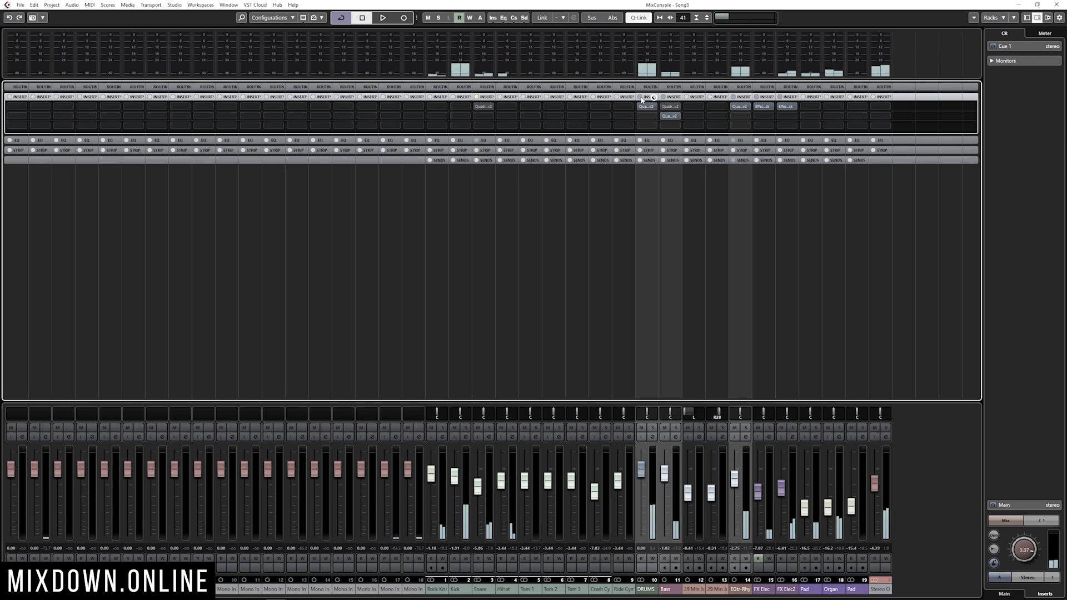
key(space)
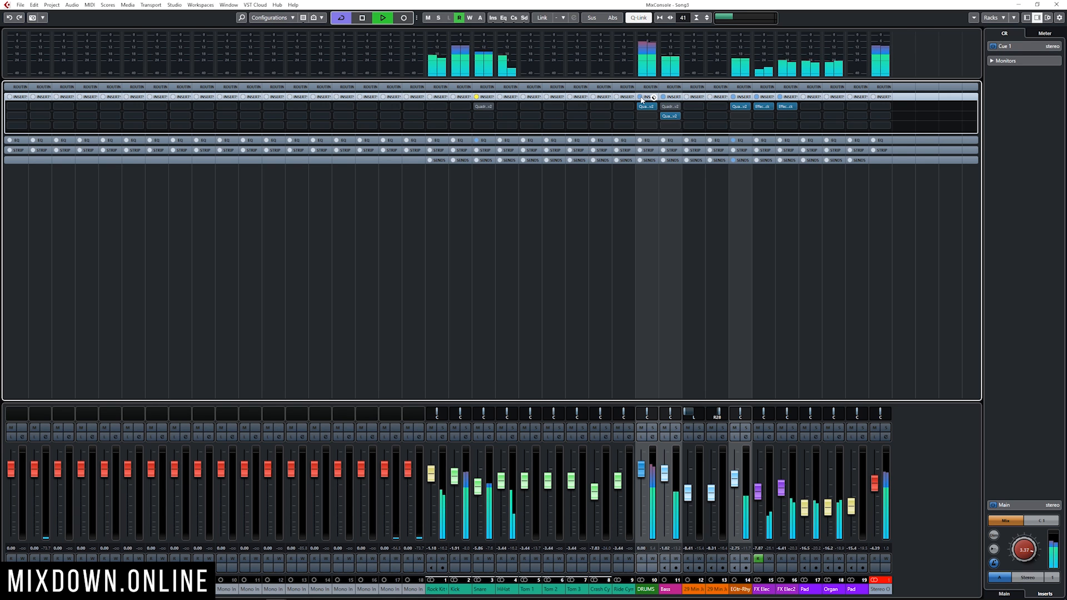
click(643, 98)
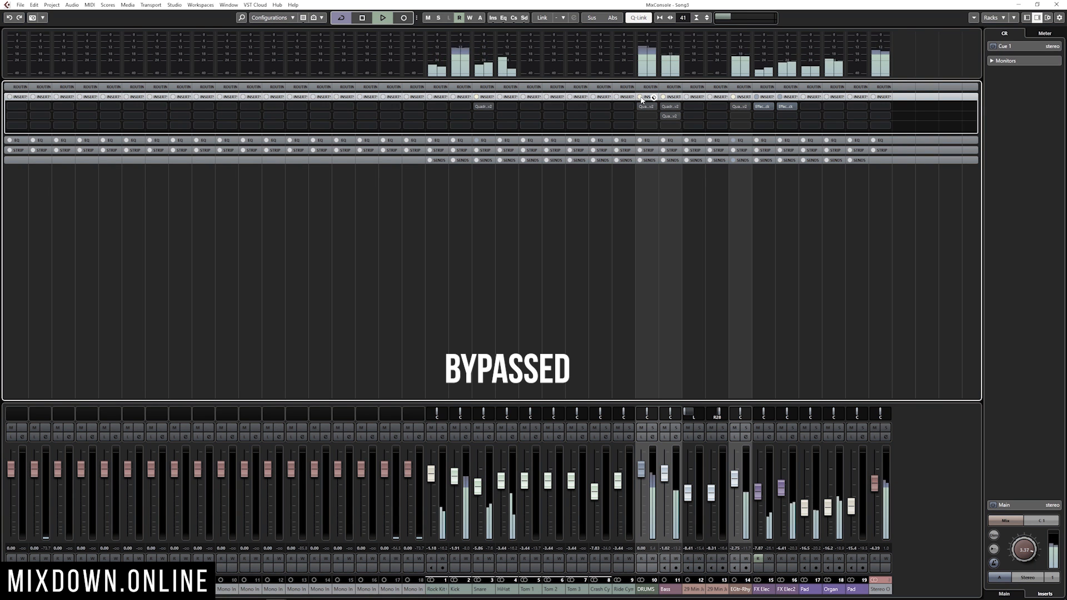
click(642, 97)
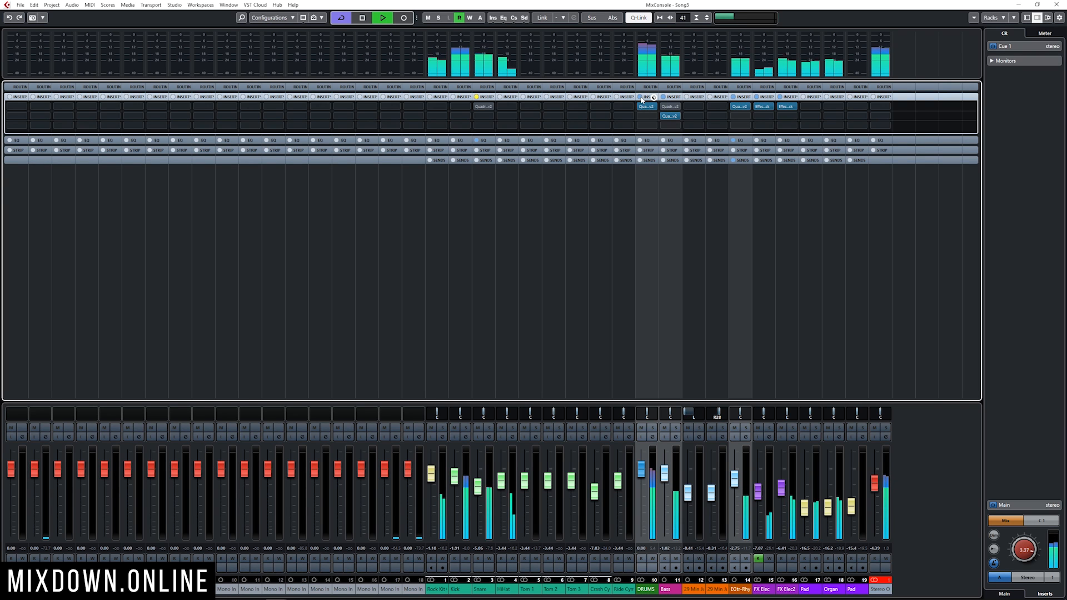
click(642, 98)
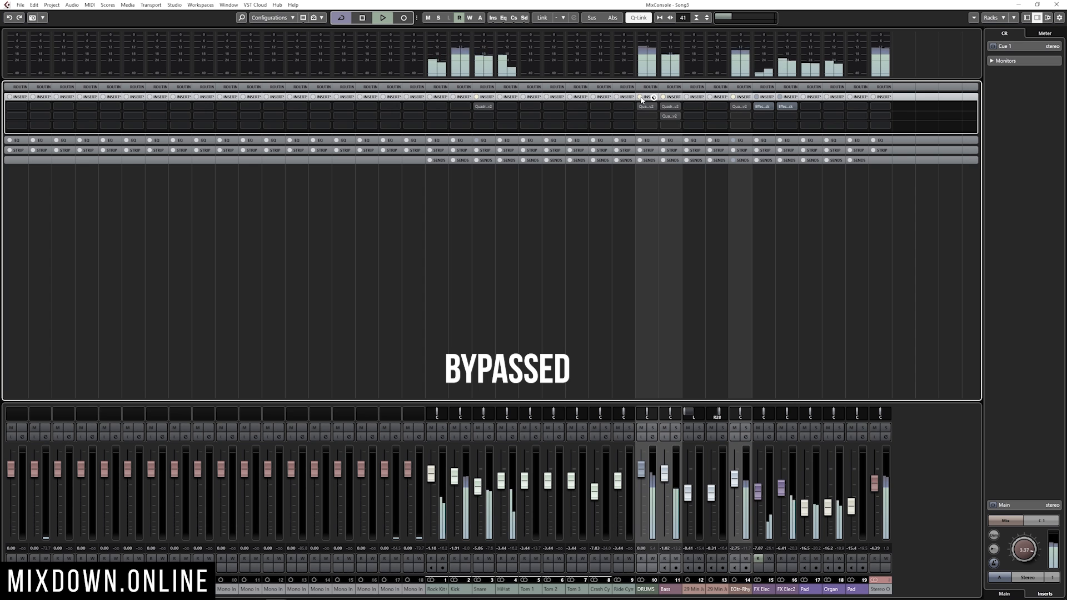
click(642, 98)
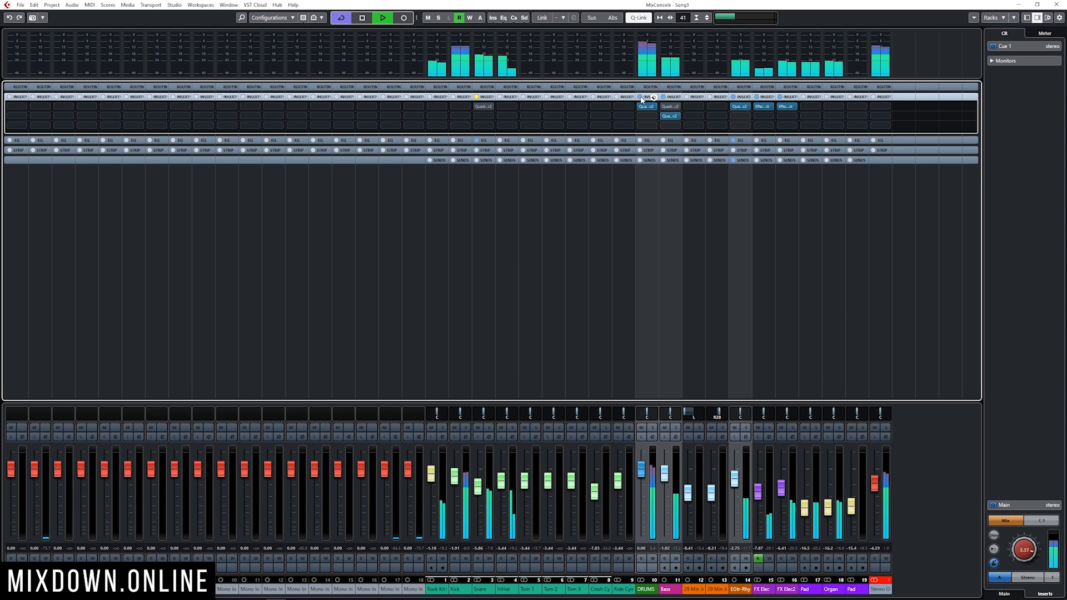